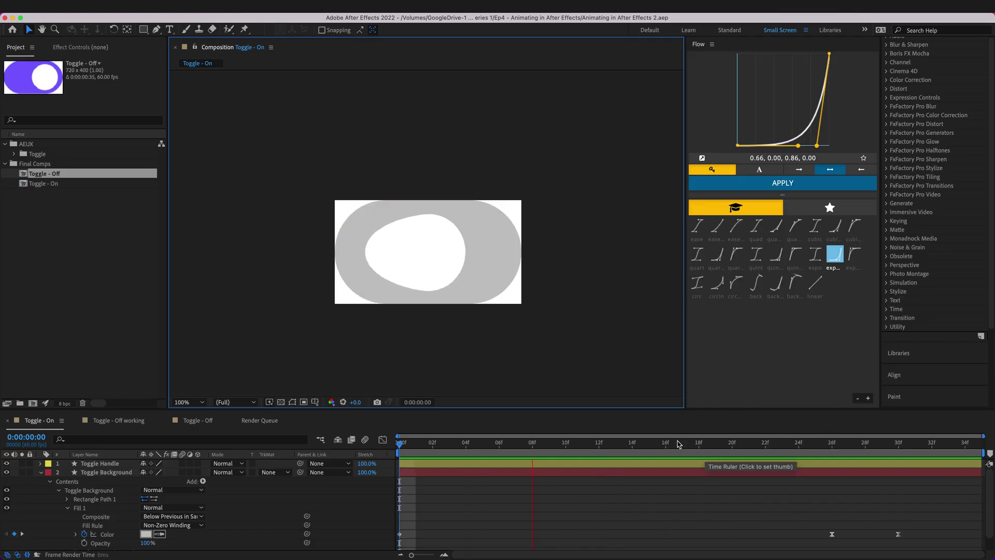
# Scrub the Toggle - On animation between frames 1 and 7 to watch the handle morph.
pyautogui.moveTo(609, 445); pyautogui.dragTo(400, 444)
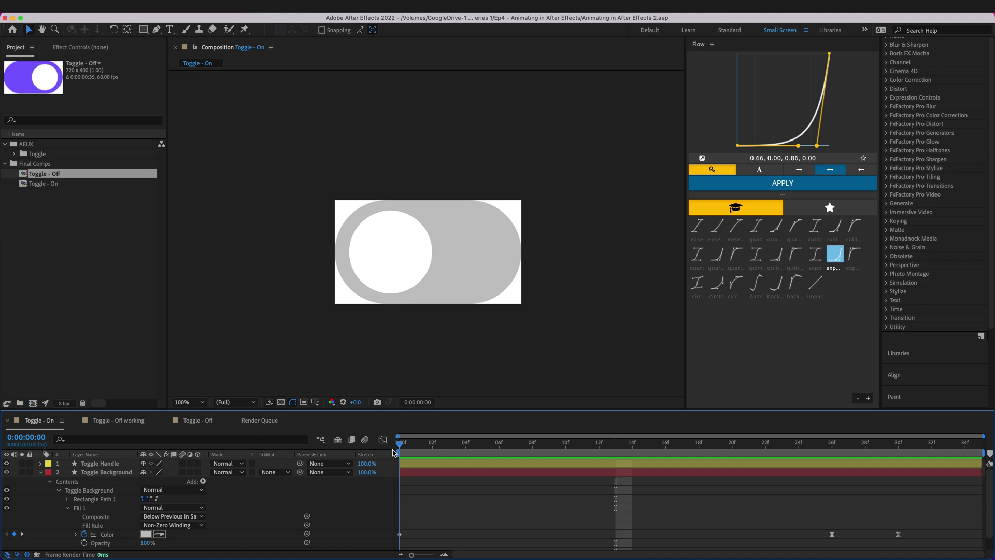
pyautogui.moveTo(406, 444); pyautogui.dragTo(410, 446)
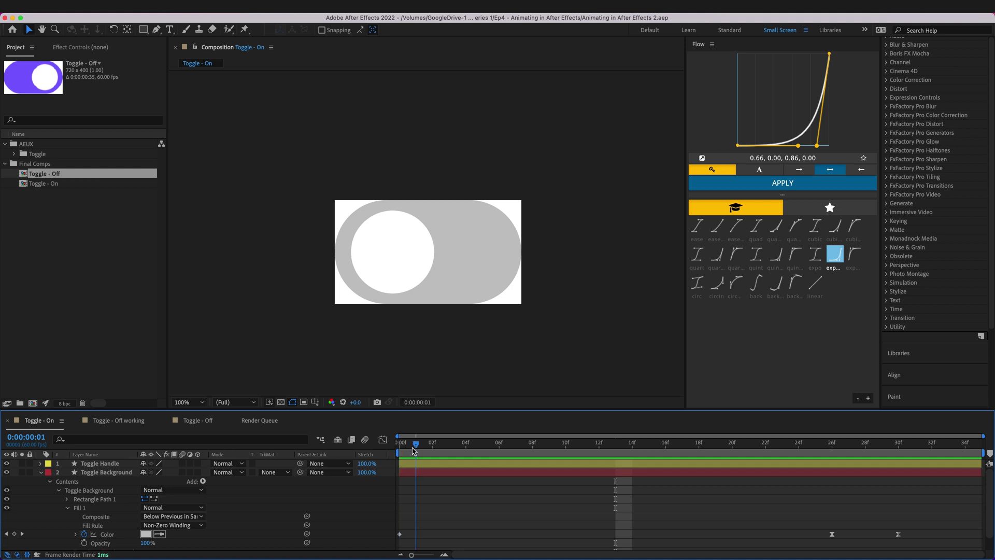
pyautogui.moveTo(413, 449)
pyautogui.mouseDown()
pyautogui.moveTo(930, 452)
pyautogui.moveTo(399, 448)
pyautogui.mouseUp()
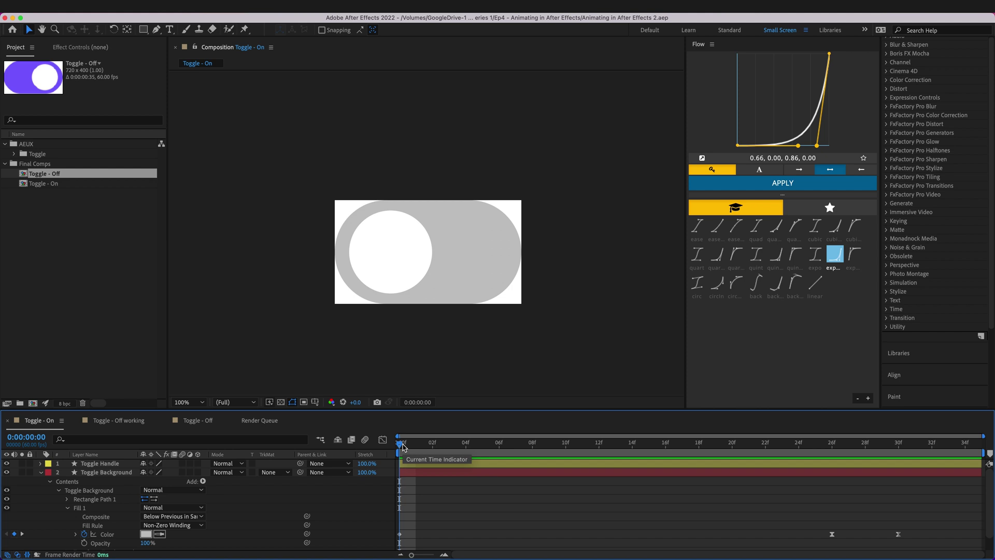
pyautogui.moveTo(403, 446)
pyautogui.mouseDown()
pyautogui.moveTo(511, 450)
pyautogui.moveTo(575, 438)
pyautogui.moveTo(405, 449)
pyautogui.mouseUp()
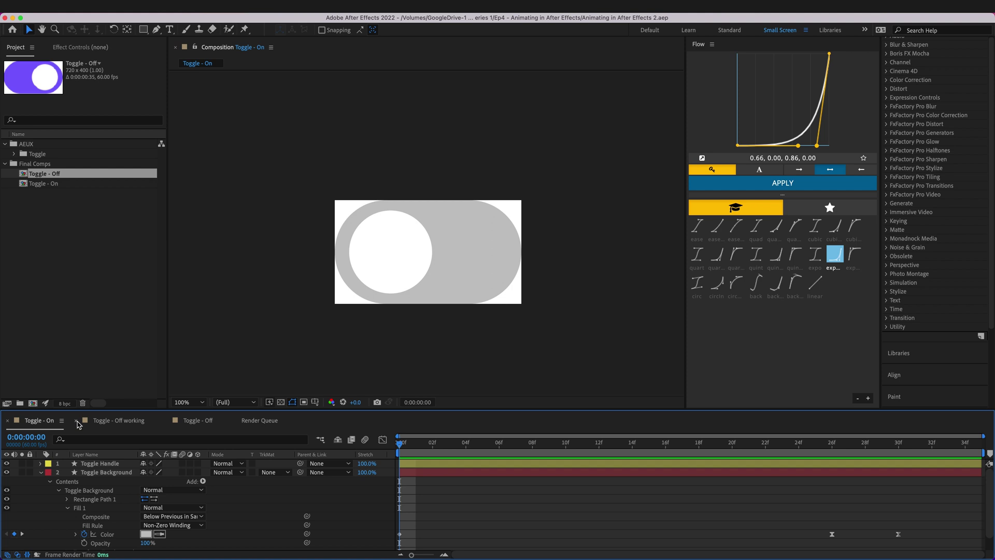
# Close the Toggle - Off working timeline and flip between the Toggle - Off and Toggle - On tabs.
pyautogui.click(76, 421)
pyautogui.click(168, 420)
pyautogui.click(144, 420)
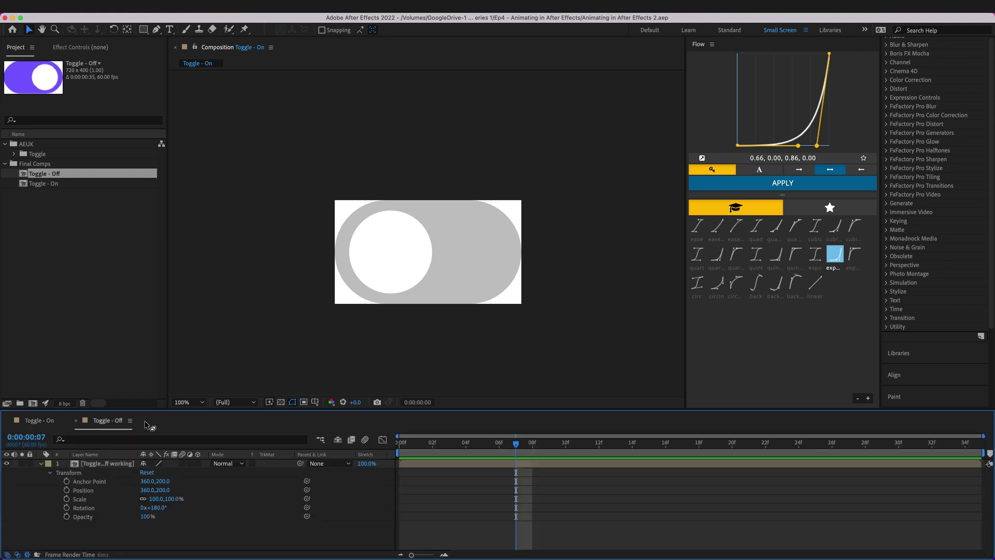
pyautogui.click(95, 422)
pyautogui.hotkey('shift', ',')
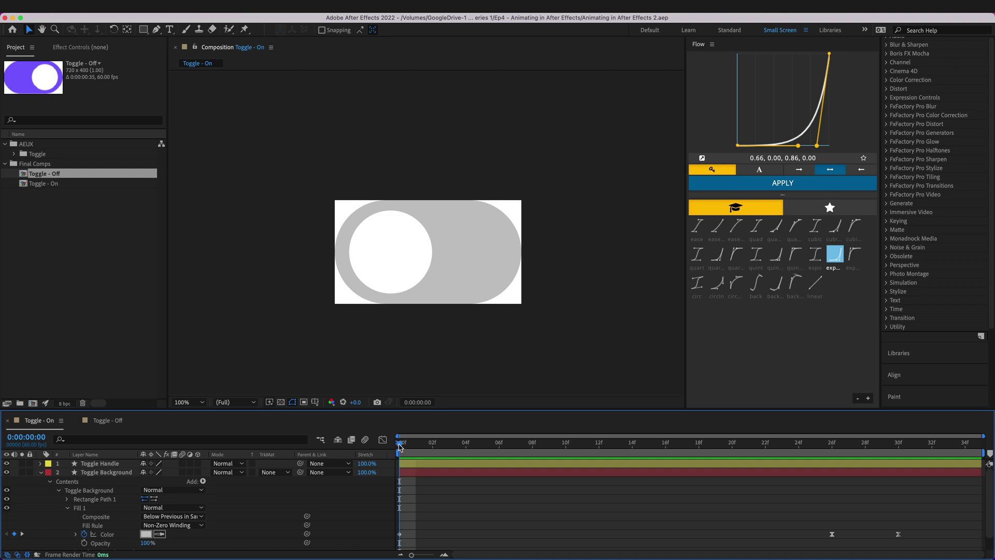
# Scrub Toggle - On to the purple frame 34, play it, then return to the grey first frame.
pyautogui.moveTo(399, 446); pyautogui.dragTo(363, 468)
pyautogui.press('space')
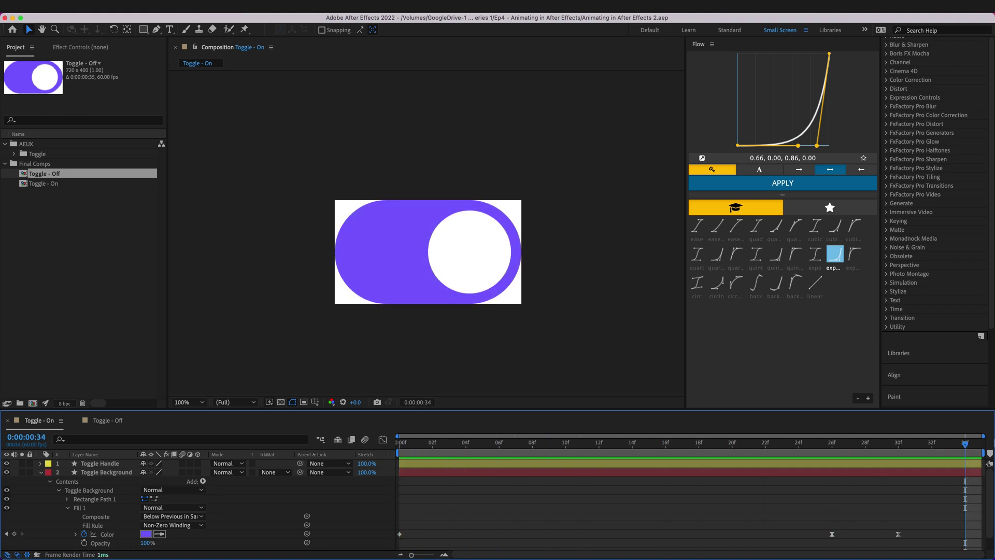
pyautogui.moveTo(963, 444); pyautogui.dragTo(269, 448)
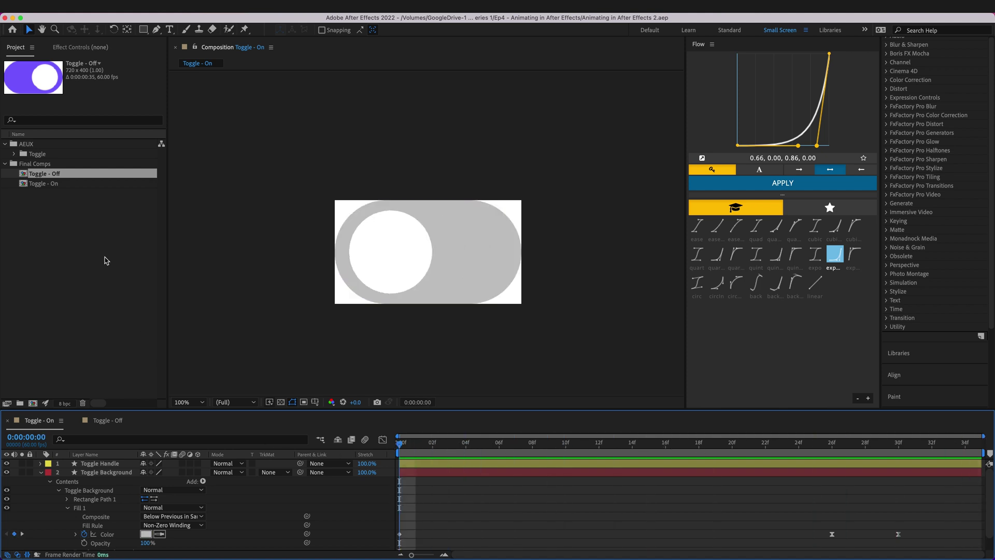
# Reset Toggle - Off to frame 0, jump Toggle - On to its last frame, then scrub Toggle - Off to frame 4.
pyautogui.click(103, 420)
pyautogui.moveTo(466, 445); pyautogui.dragTo(328, 451)
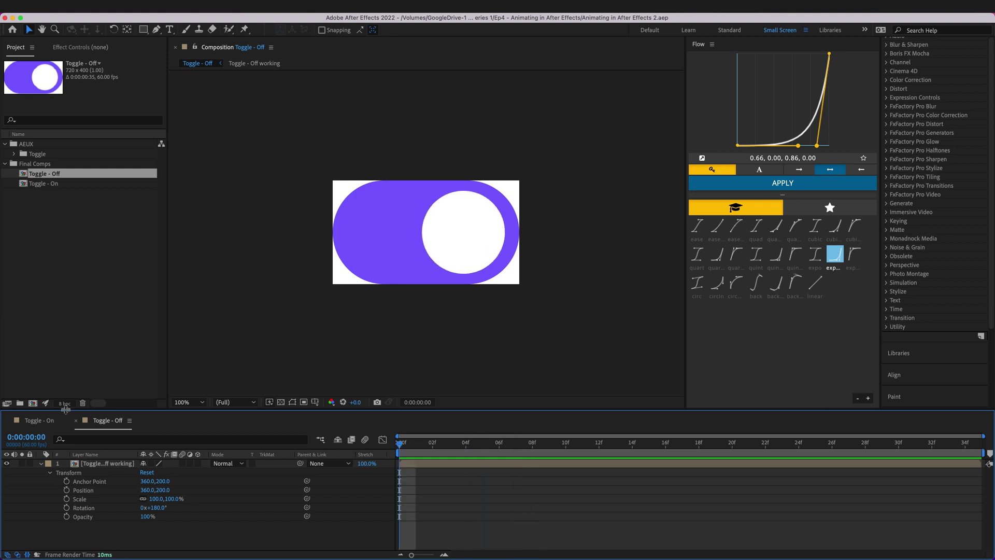
pyautogui.click(40, 421)
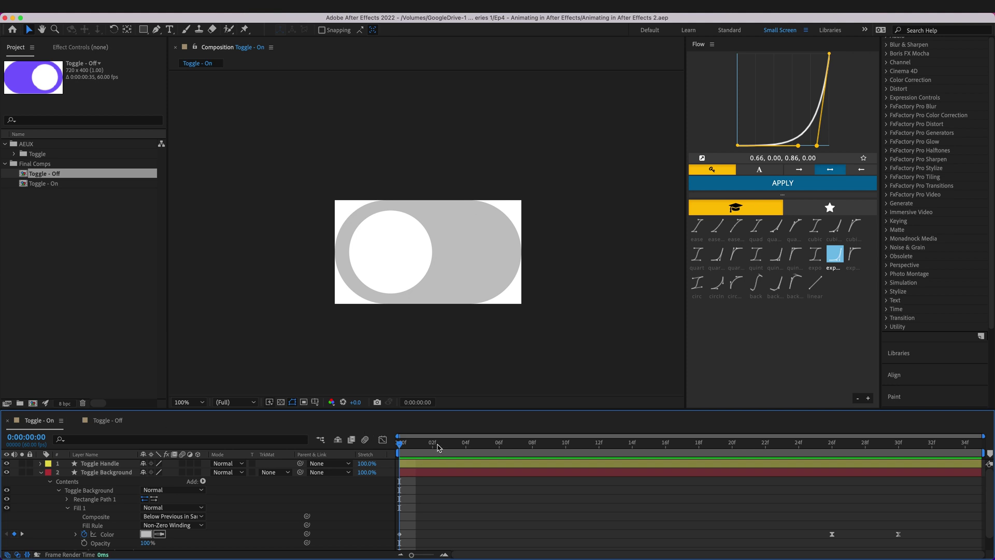
pyautogui.moveTo(965, 443); pyautogui.dragTo(992, 437)
pyautogui.click(107, 420)
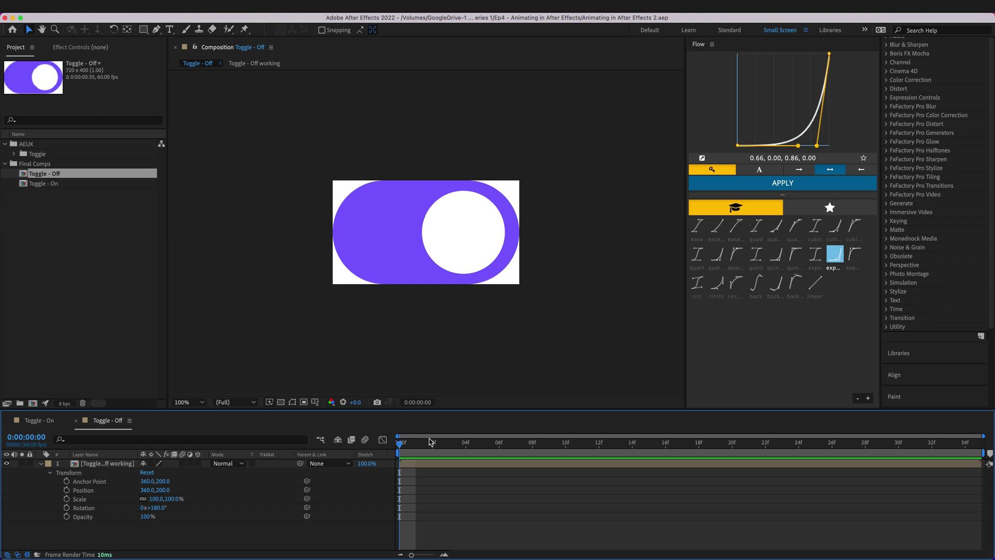
pyautogui.moveTo(410, 443); pyautogui.dragTo(332, 487)
# In Chrome, open the LottieFiles for After Effects plugin page from the Design menu.
pyautogui.moveTo(412, 543)
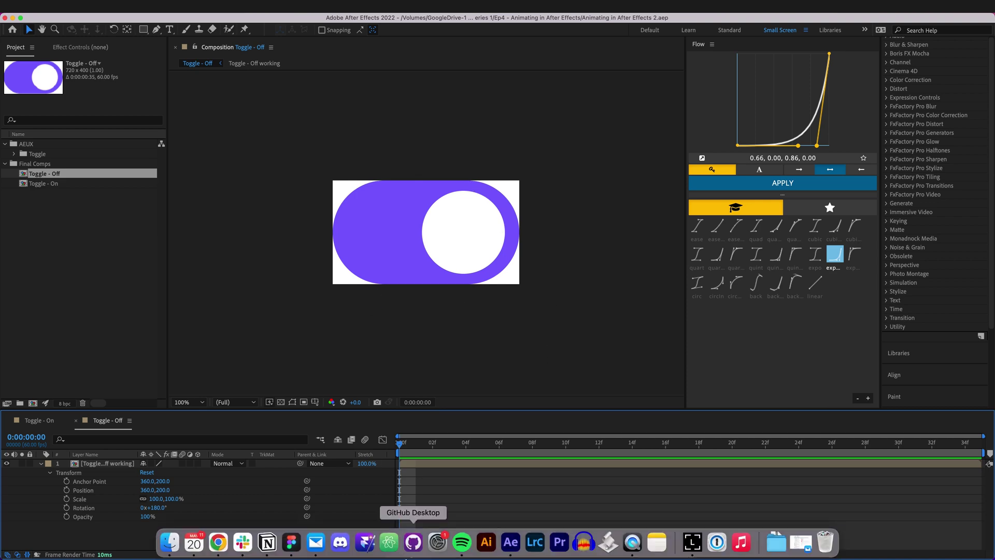
pyautogui.click(228, 542)
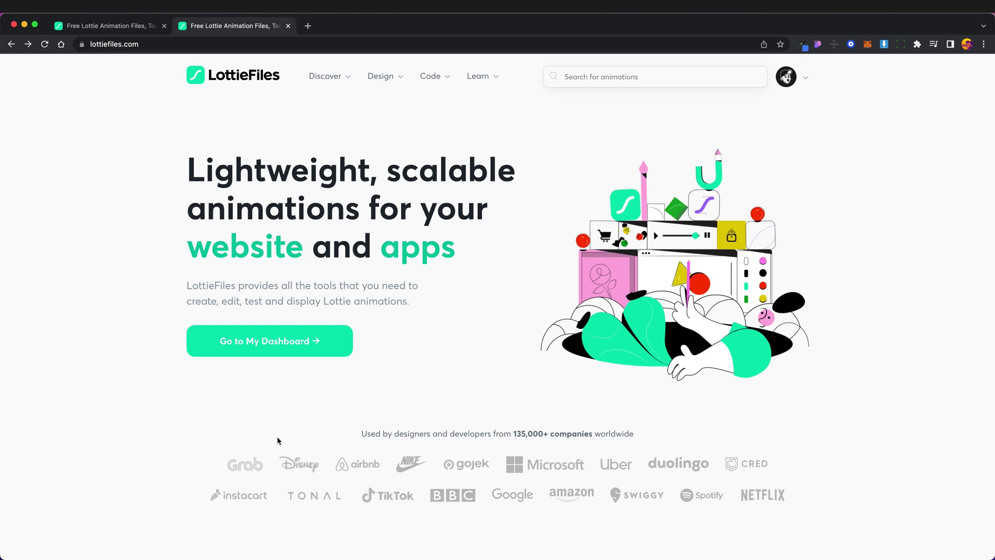
pyautogui.moveTo(369, 91)
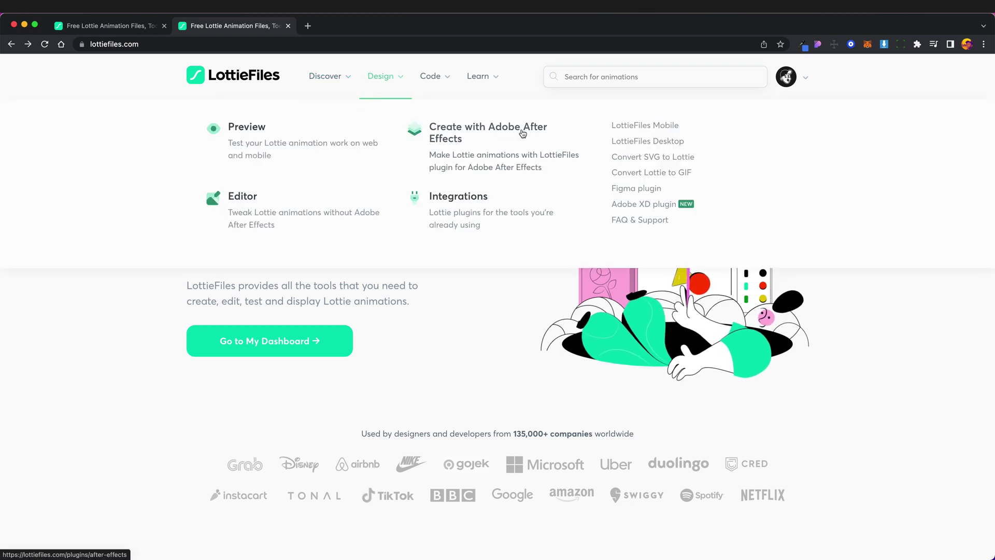
pyautogui.click(520, 135)
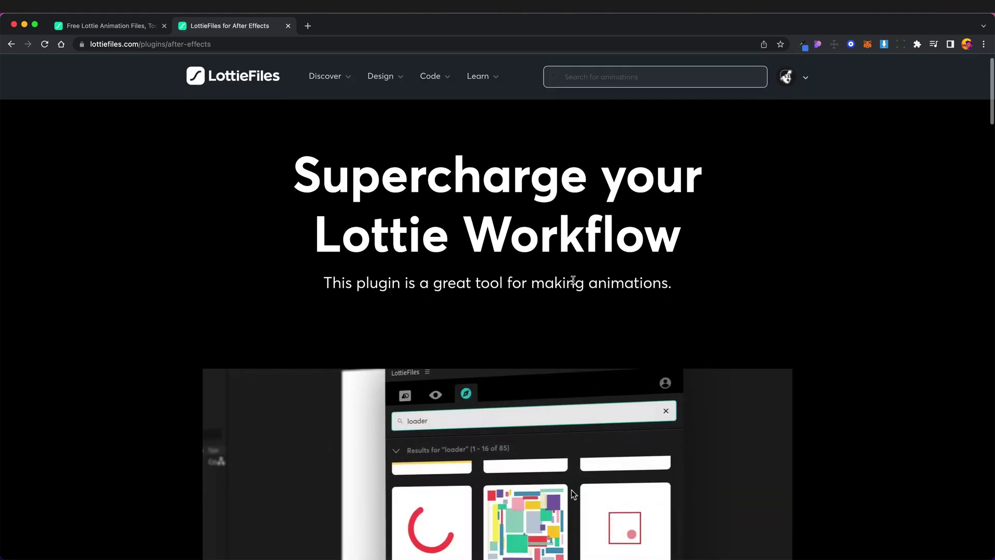
# Scroll through the plugin page, then return to After Effects.
pyautogui.scroll(-5, 584, 282)
pyautogui.scroll(-5, 584, 283)
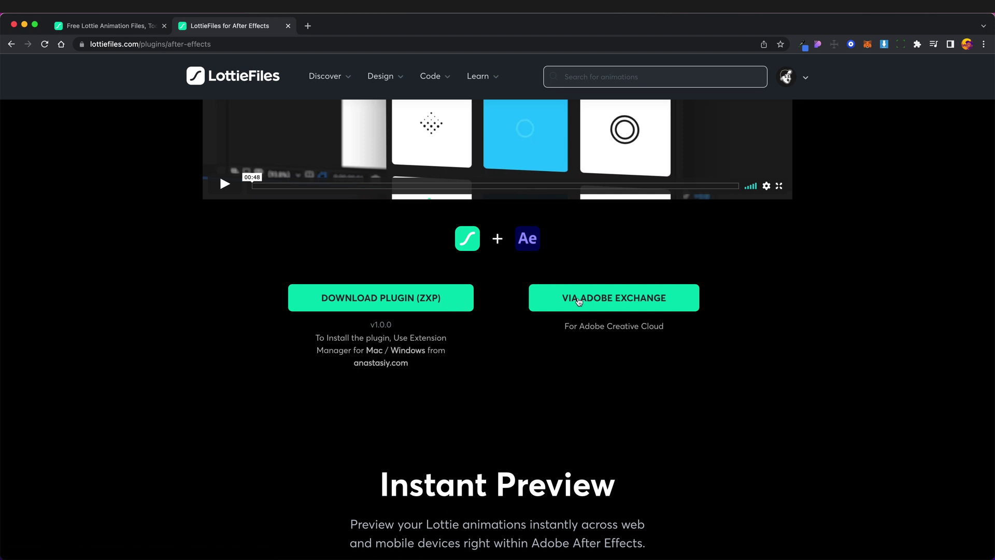
pyautogui.scroll(-1, 677, 306)
pyautogui.scroll(-4, 677, 306)
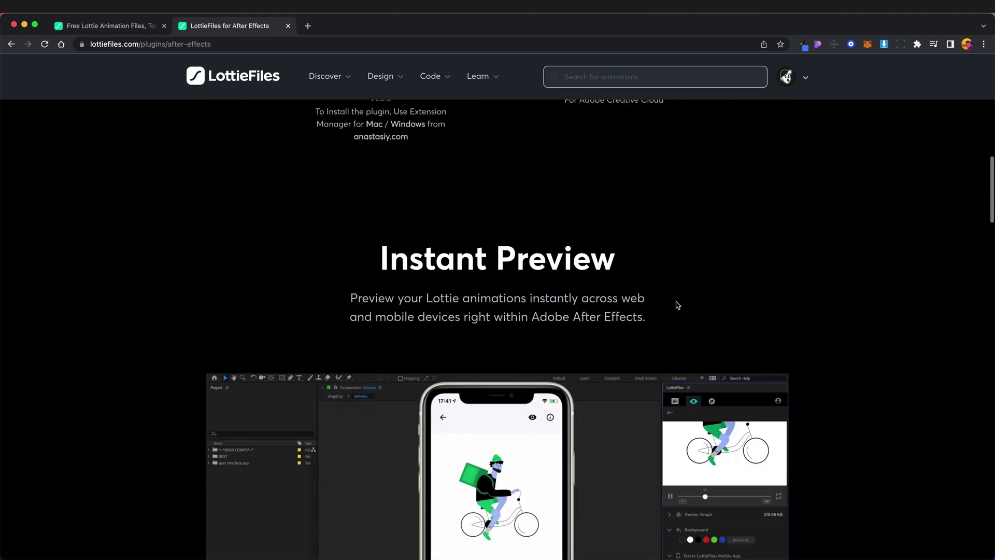
pyautogui.scroll(5, 676, 305)
pyautogui.scroll(3, 677, 305)
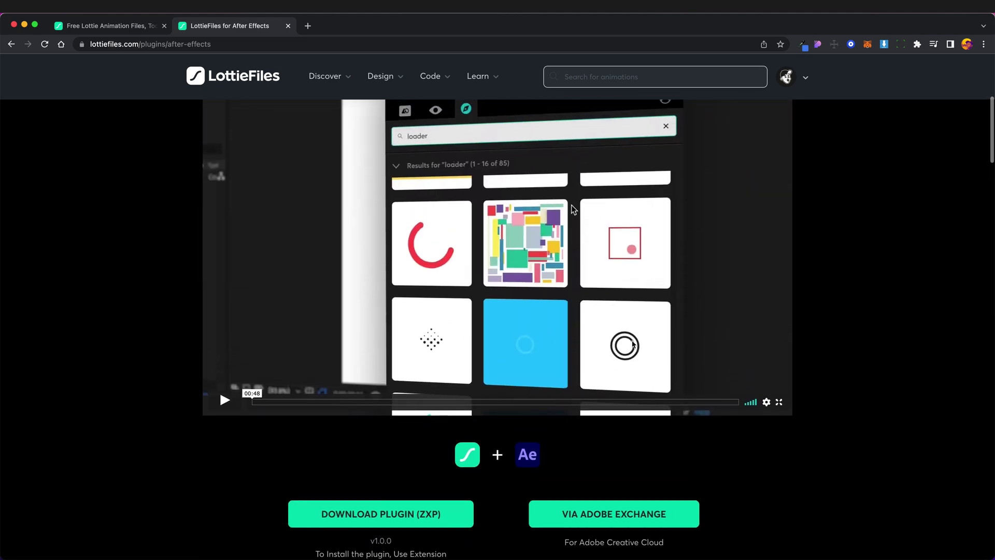
pyautogui.scroll(3, 587, 316)
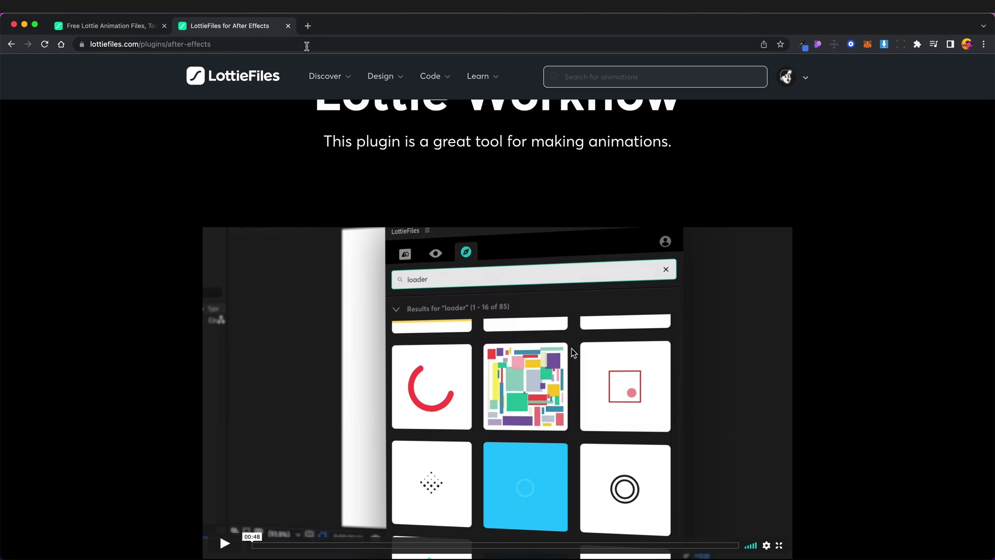
pyautogui.moveTo(583, 553)
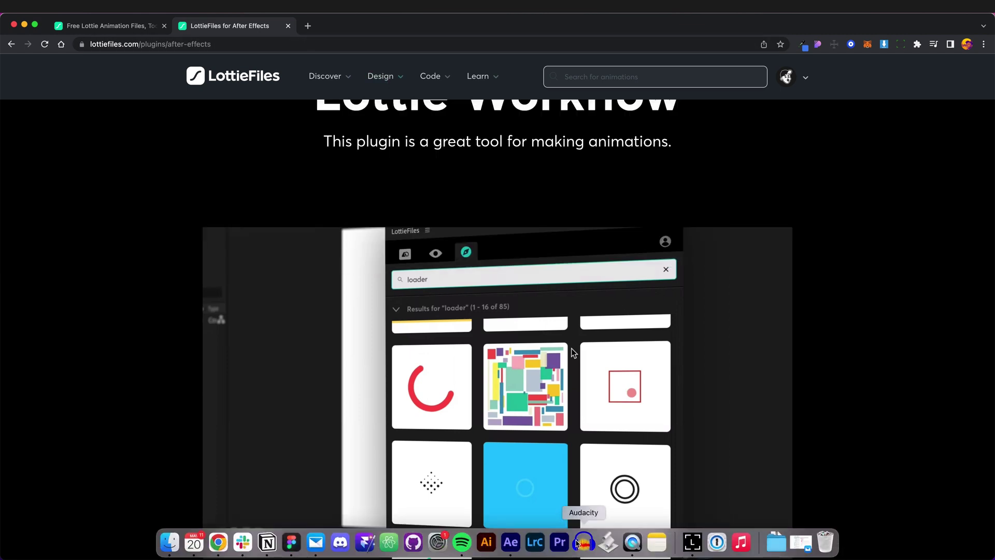
pyautogui.click(511, 542)
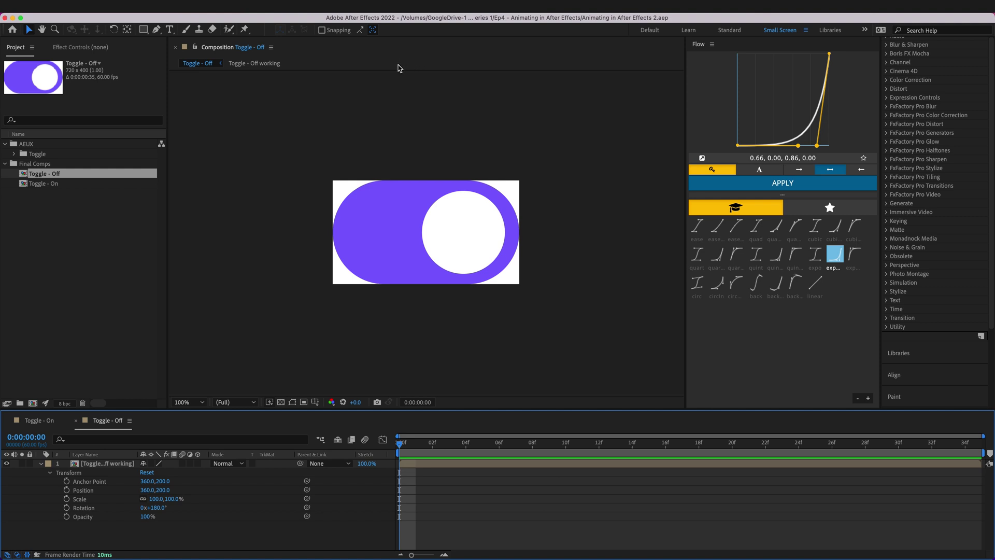
# Launch the LottieFiles extension from Window > Extensions and move its panel up and left.
pyautogui.click(323, 10)
pyautogui.moveTo(337, 68)
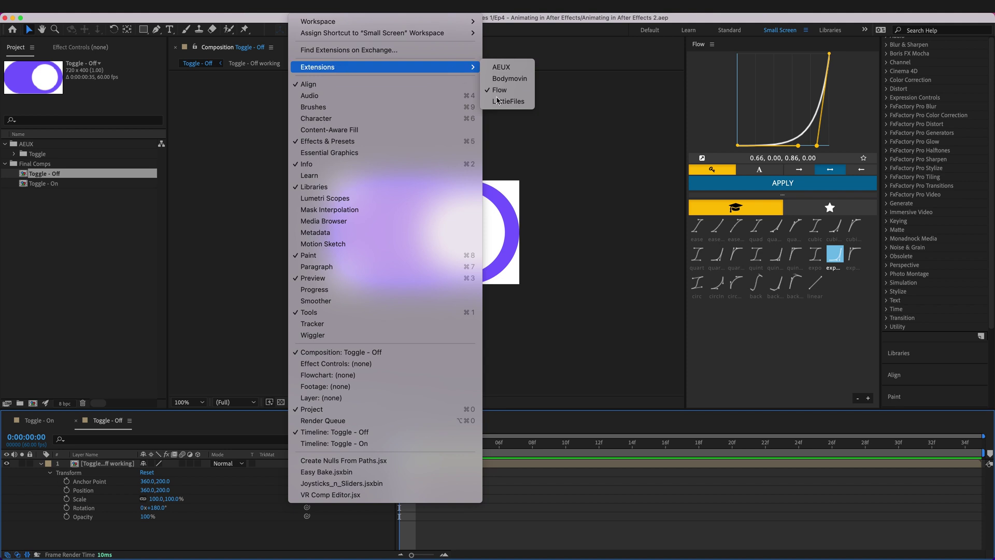
pyautogui.click(590, 123)
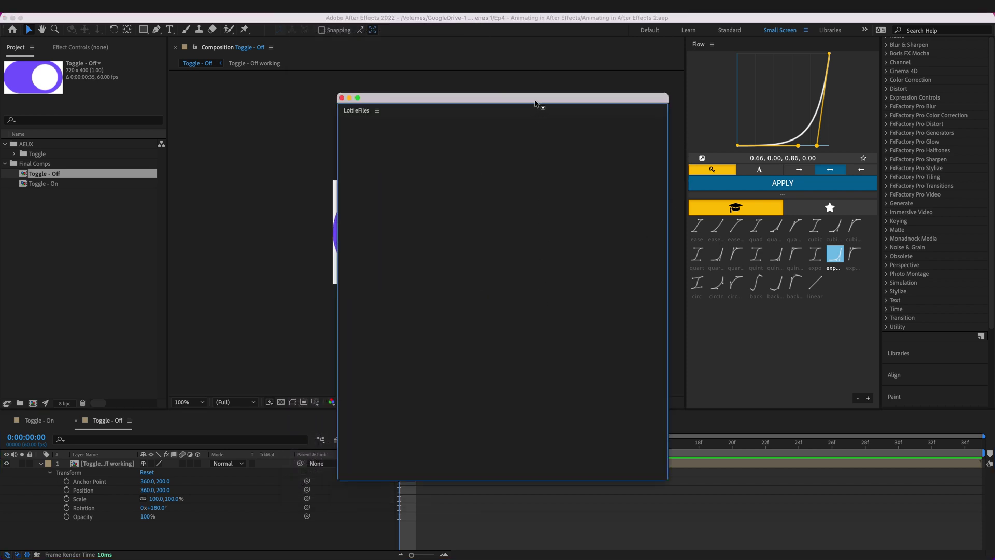
pyautogui.moveTo(535, 103); pyautogui.dragTo(487, 57)
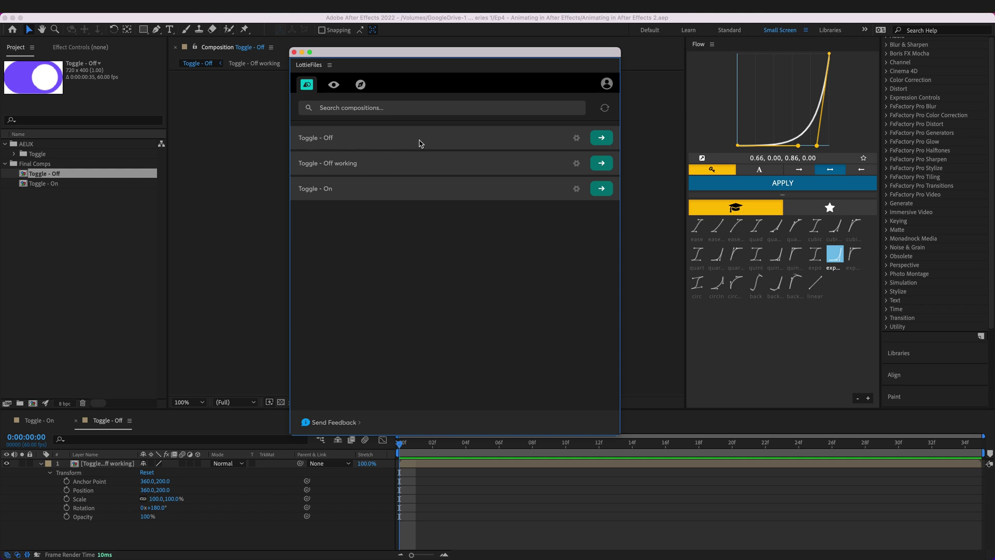
# Select Toggle - Off in the LottieFiles panel and render its preview.
pyautogui.click(601, 136)
pyautogui.click(572, 144)
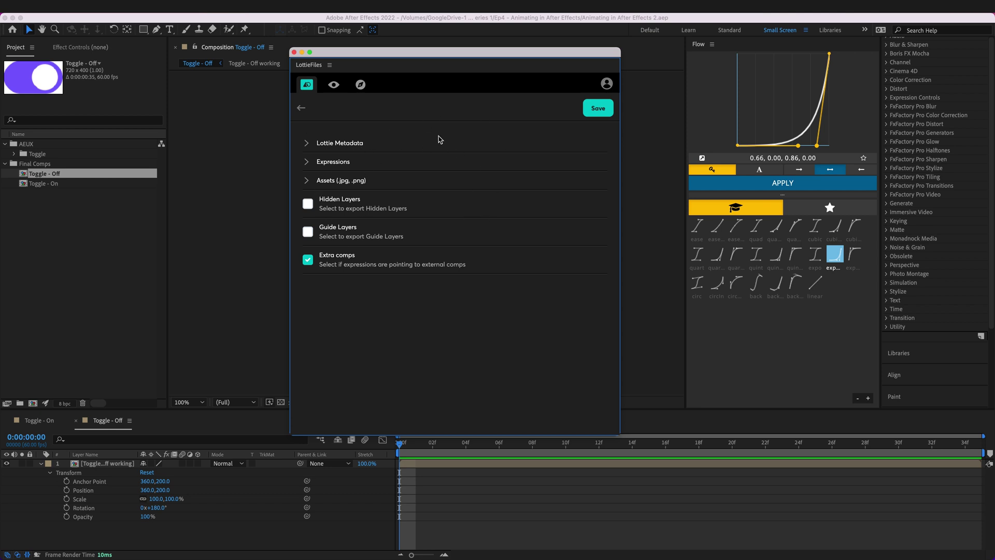
pyautogui.click(301, 109)
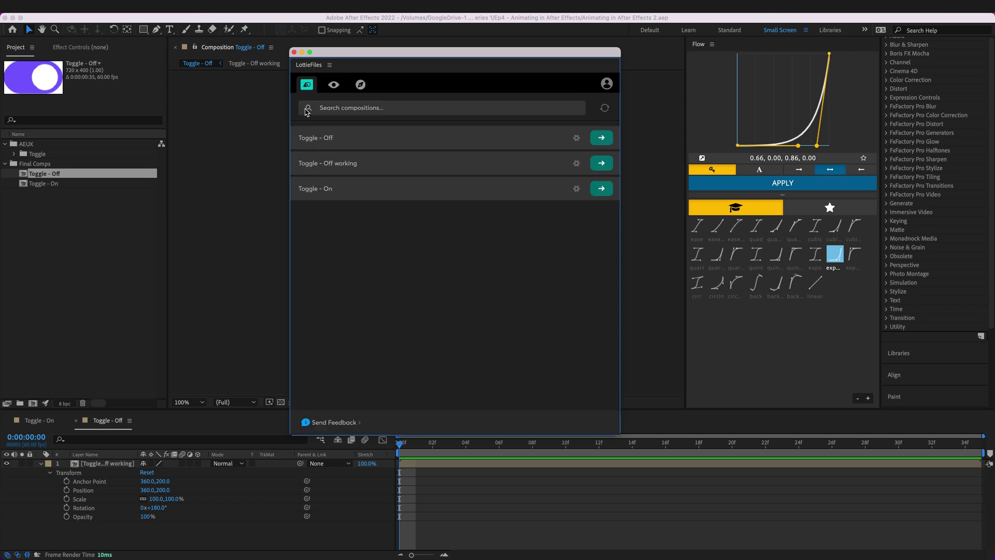
pyautogui.click(602, 138)
pyautogui.rightClick(596, 142)
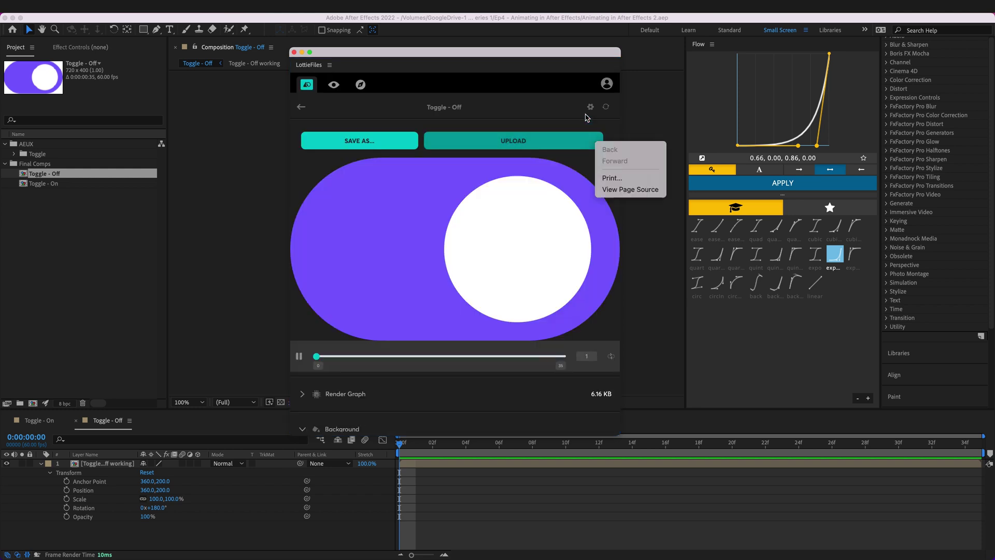
pyautogui.click(549, 119)
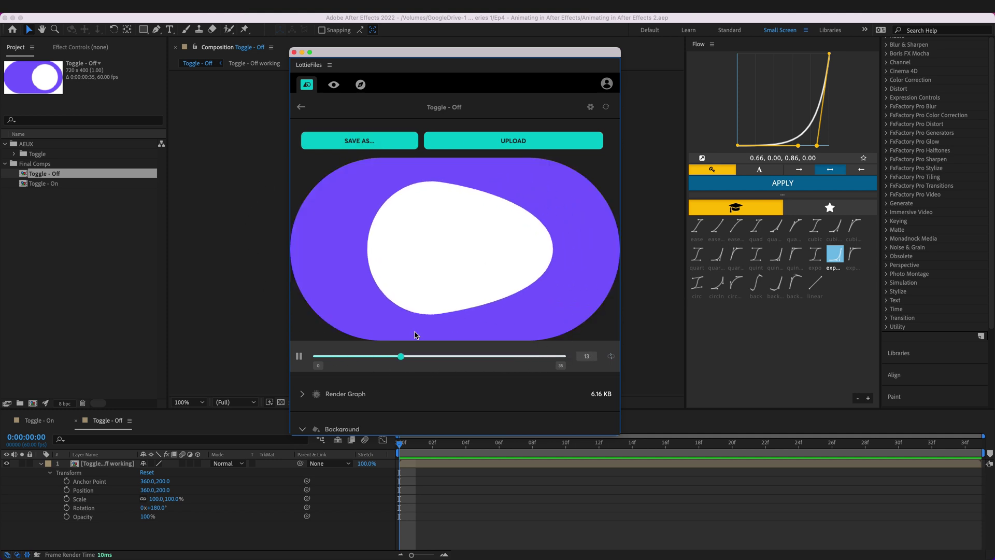
# Test the preview on white, black, red and green backgrounds, then reset the background to none.
pyautogui.scroll(-3, 506, 332)
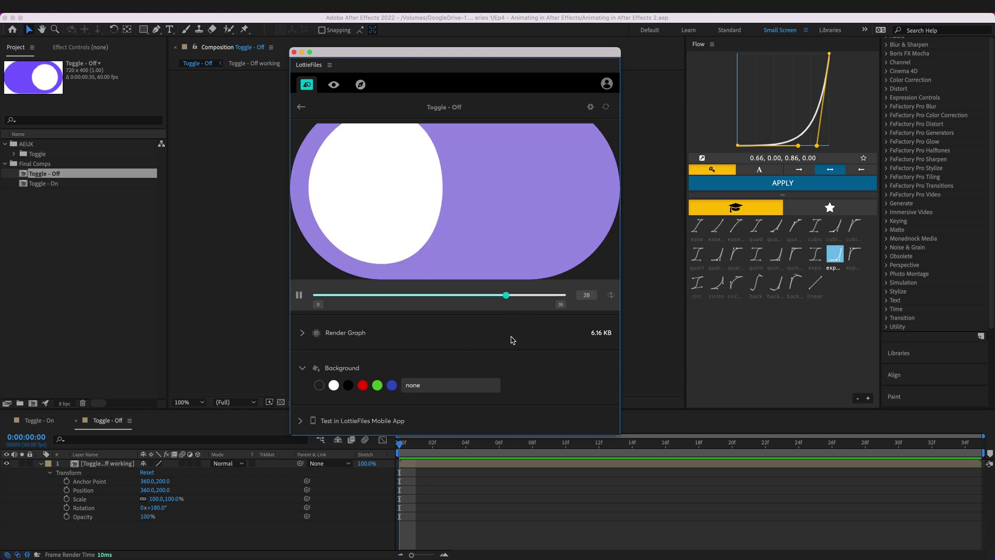
pyautogui.scroll(1, 504, 342)
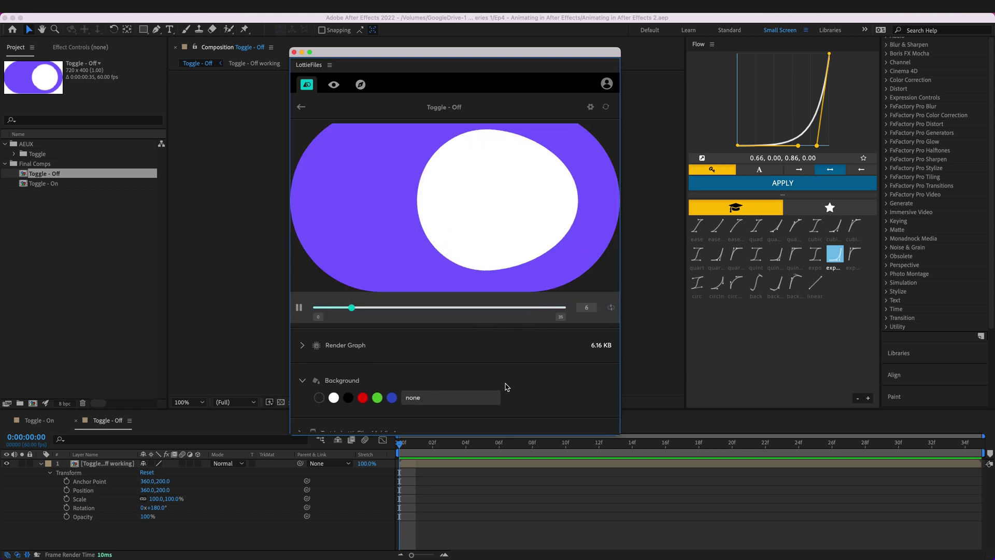
pyautogui.scroll(1, 506, 387)
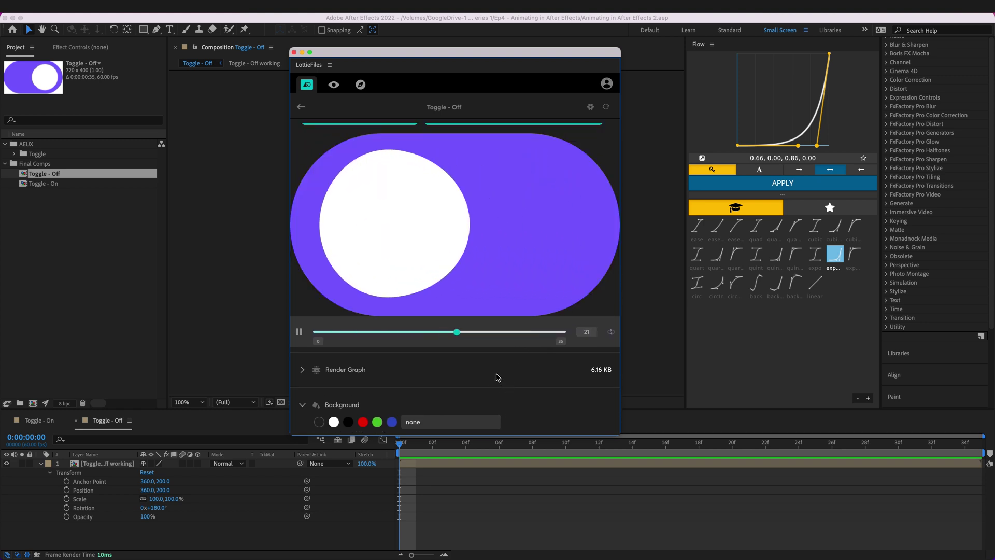
pyautogui.scroll(-2, 467, 383)
pyautogui.click(334, 389)
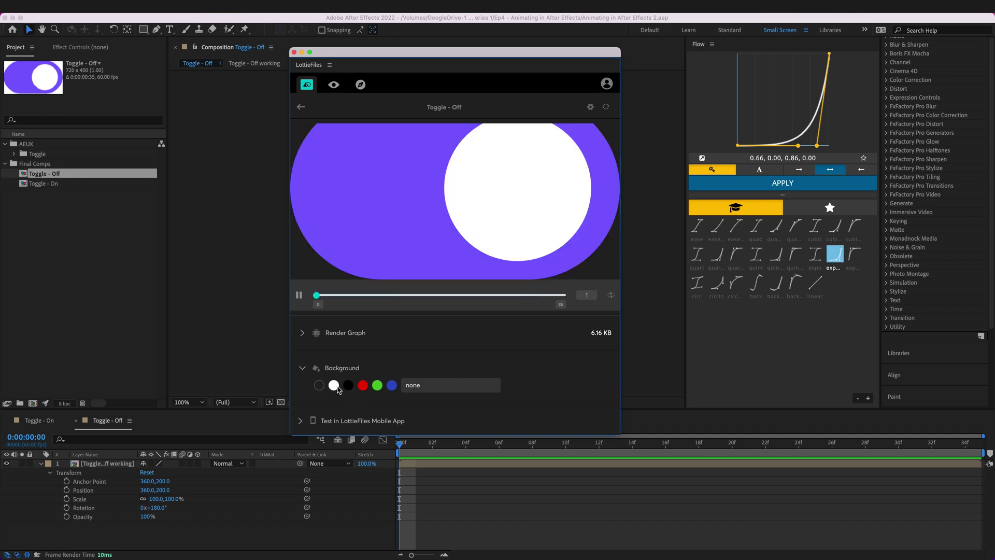
pyautogui.click(348, 386)
pyautogui.click(362, 386)
pyautogui.click(378, 386)
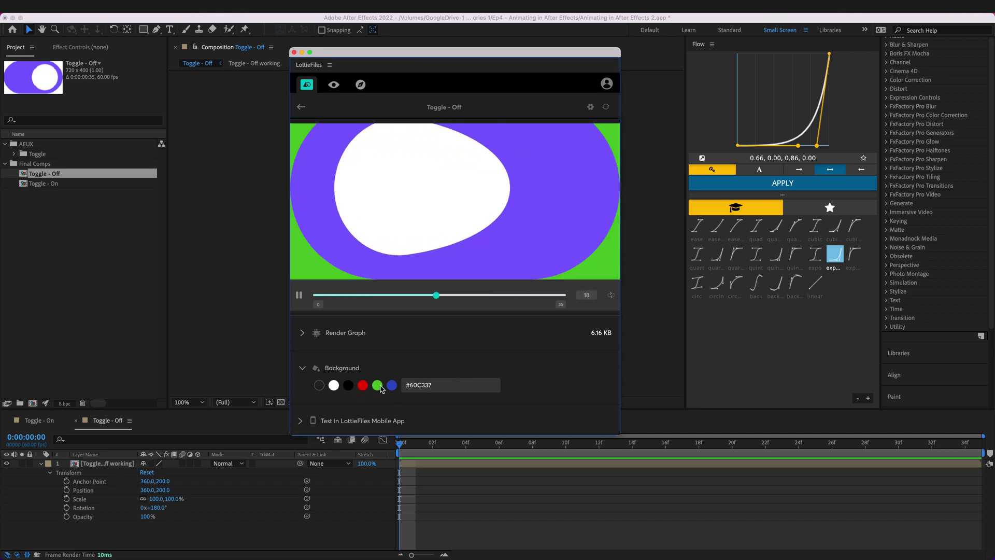
pyautogui.click(377, 387)
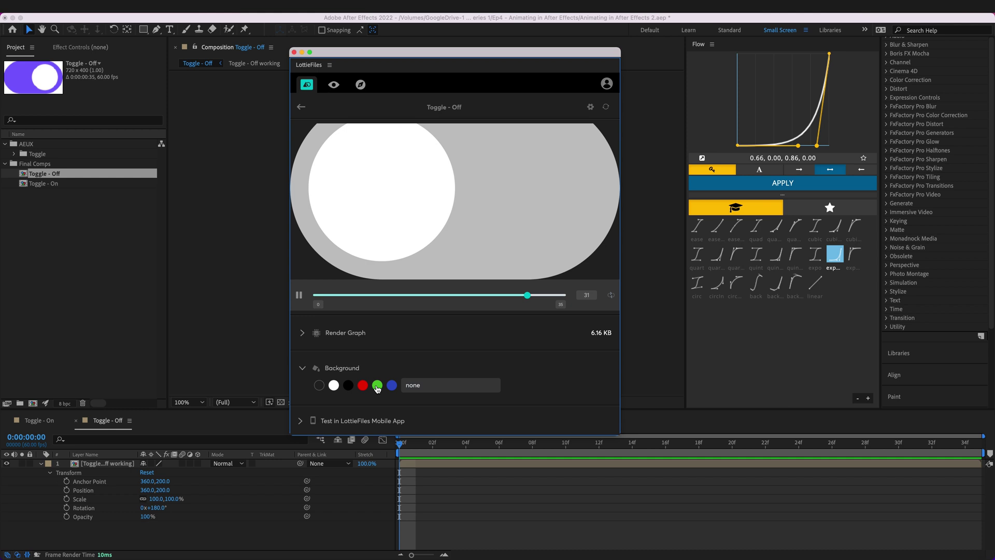
pyautogui.click(302, 368)
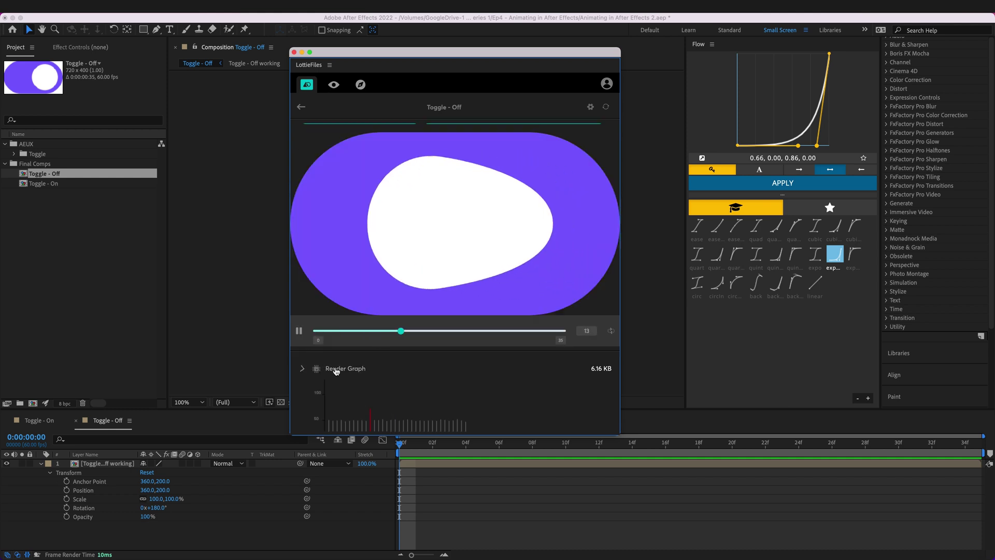
# Show the render graph and scrub the preview to frames 5 and 8, then back to 0.
pyautogui.click(335, 368)
pyautogui.scroll(-3, 394, 375)
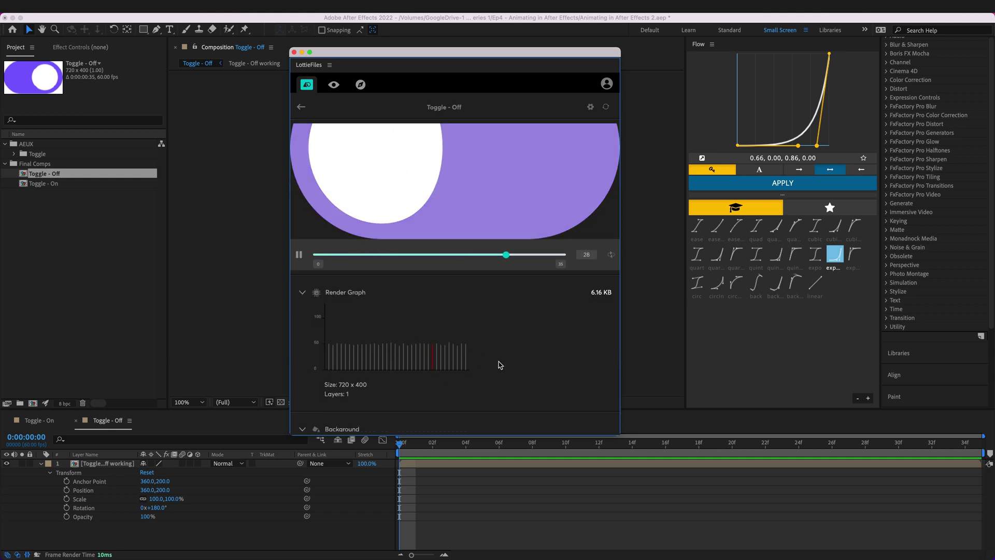
pyautogui.scroll(1, 363, 300)
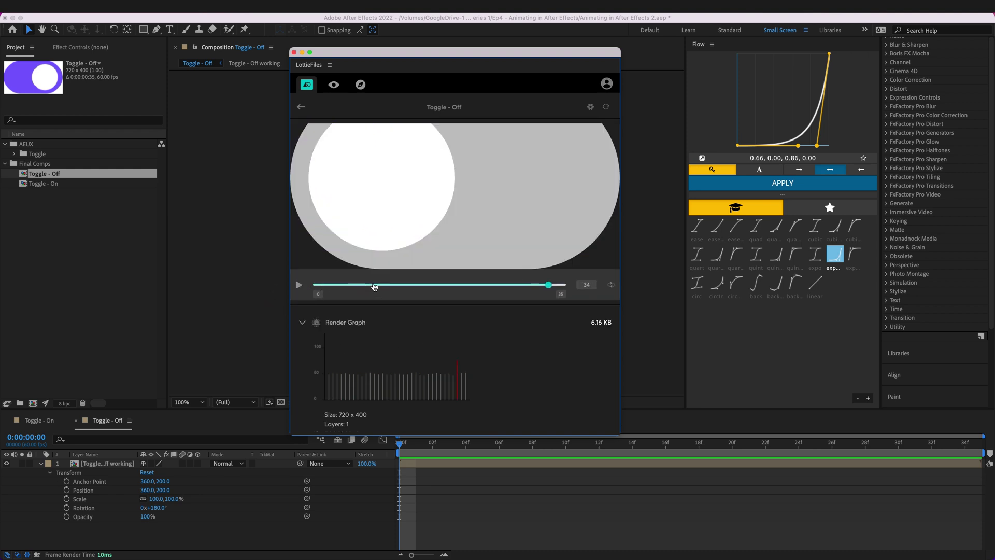
pyautogui.moveTo(374, 287); pyautogui.dragTo(351, 285)
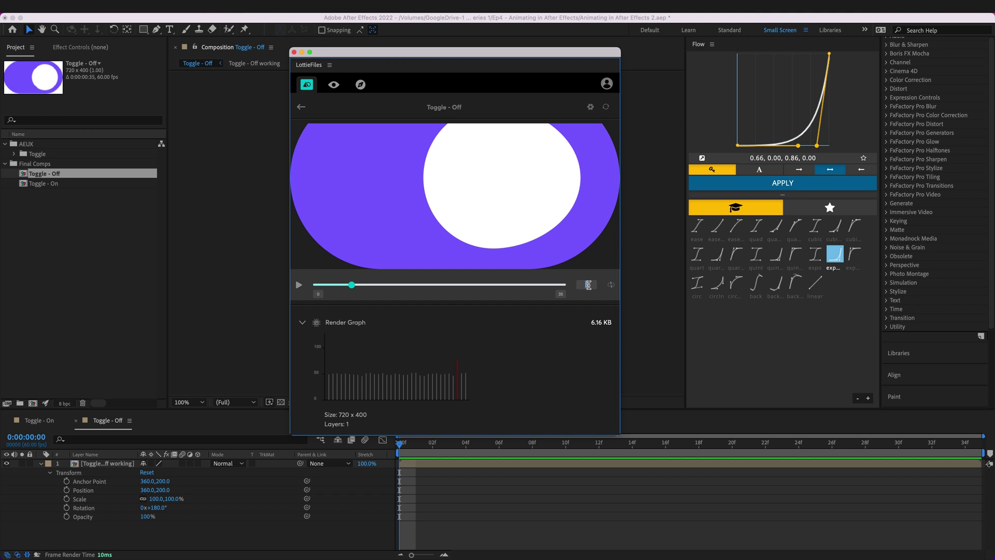
pyautogui.moveTo(353, 285); pyautogui.dragTo(631, 291)
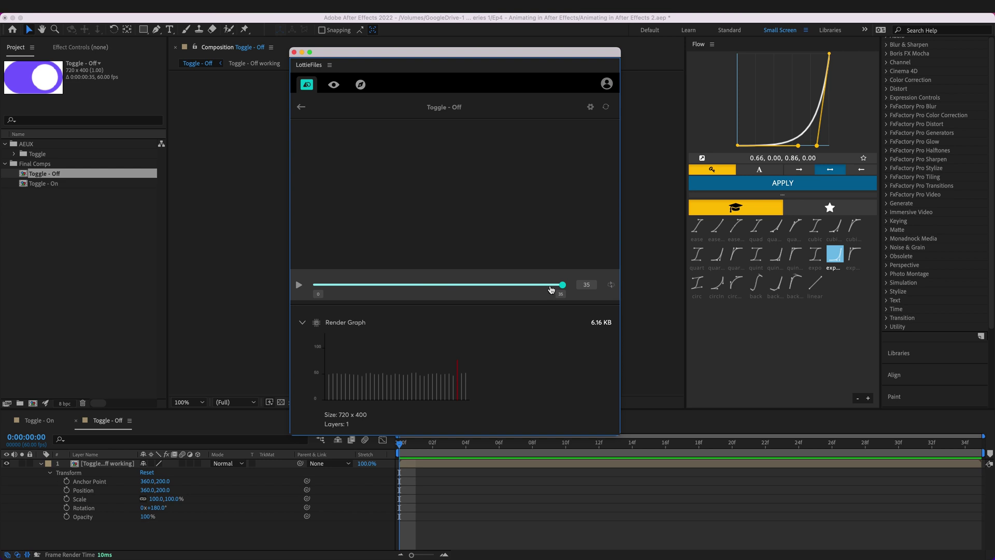
pyautogui.moveTo(562, 285); pyautogui.dragTo(317, 285)
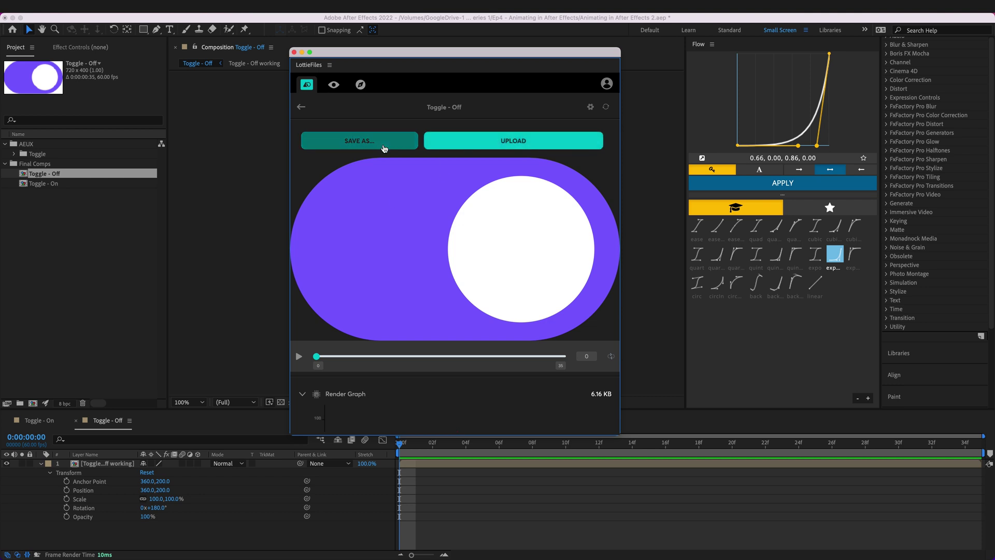
# Export Toggle - Off as Lottie JSON into a new folder named 'Lot'.
pyautogui.click(386, 148)
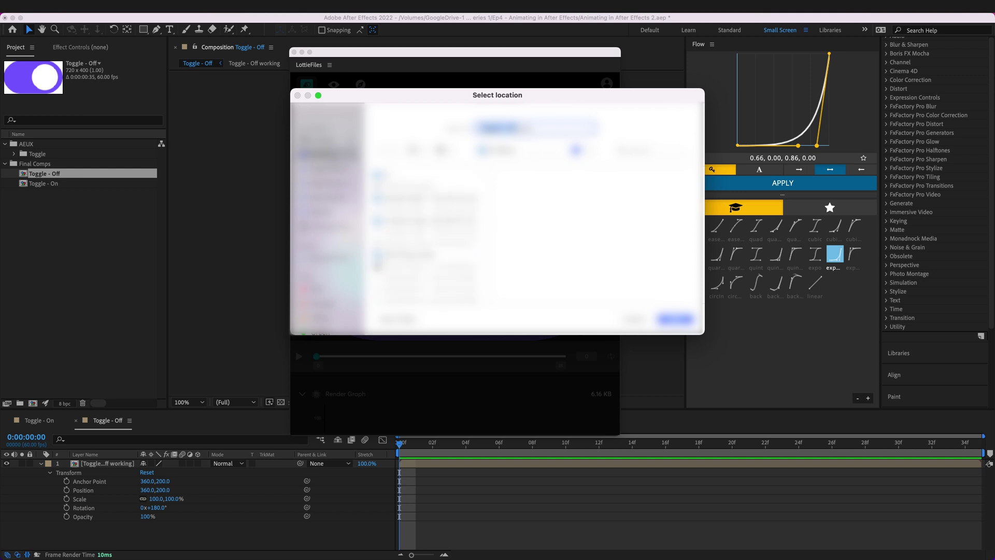
pyautogui.press('super+shift+n')
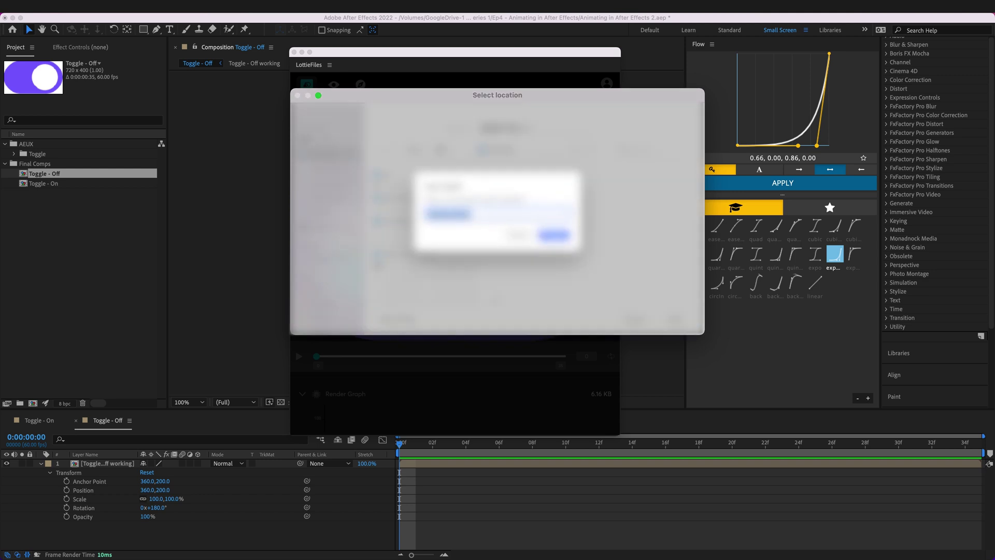
pyautogui.write('Lot')
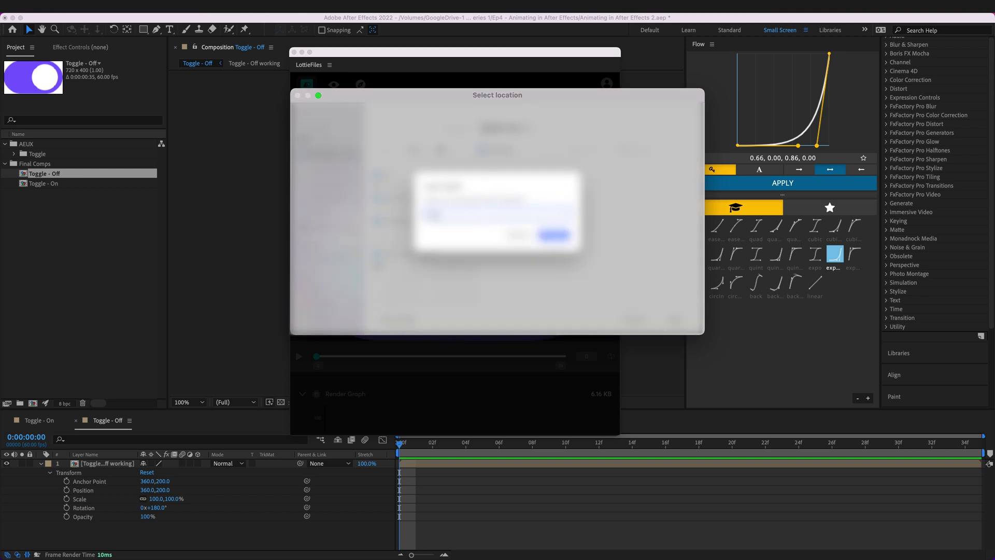
pyautogui.press('Return')
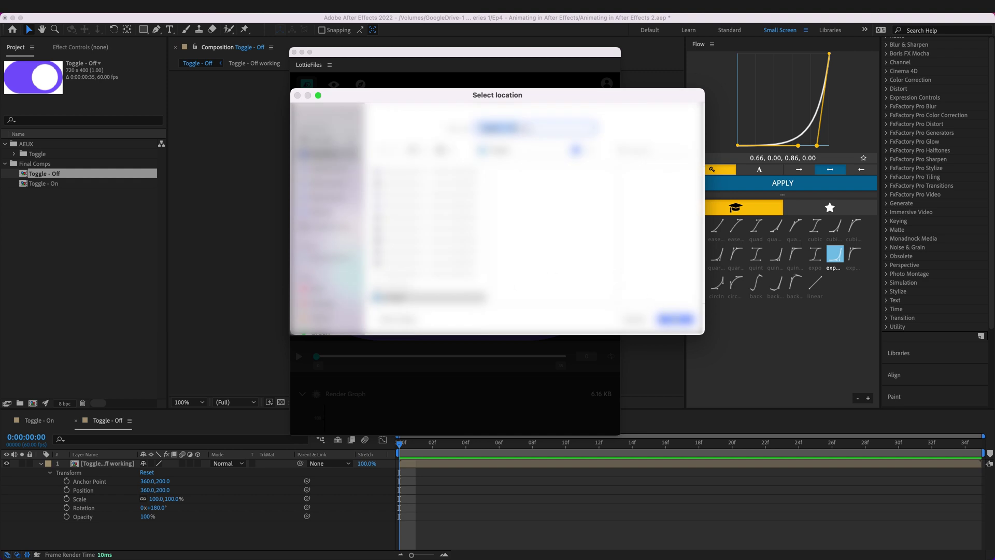
pyautogui.click(675, 319)
pyautogui.click(559, 254)
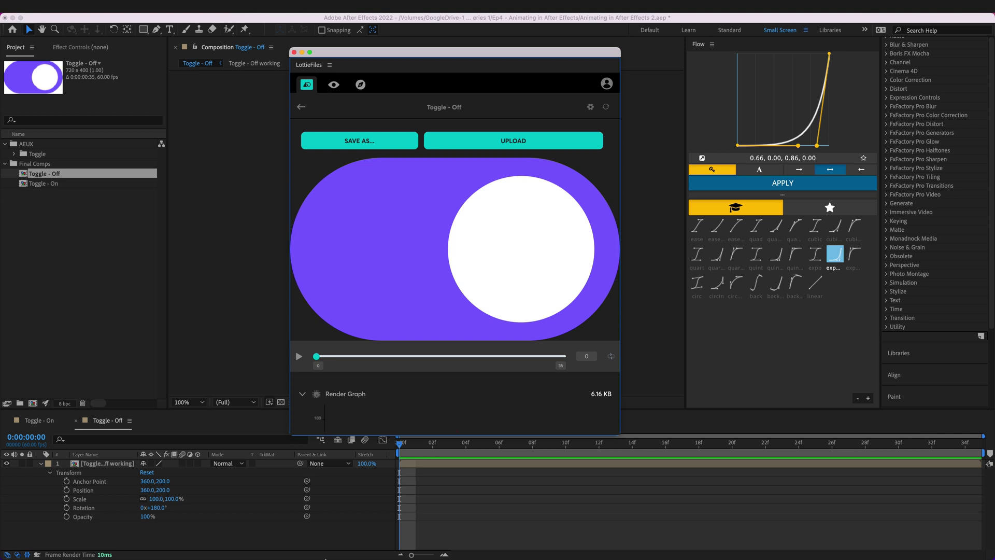
# Find the exported Toggle - Off.json in Finder and open it with TextEdit.
pyautogui.click(168, 550)
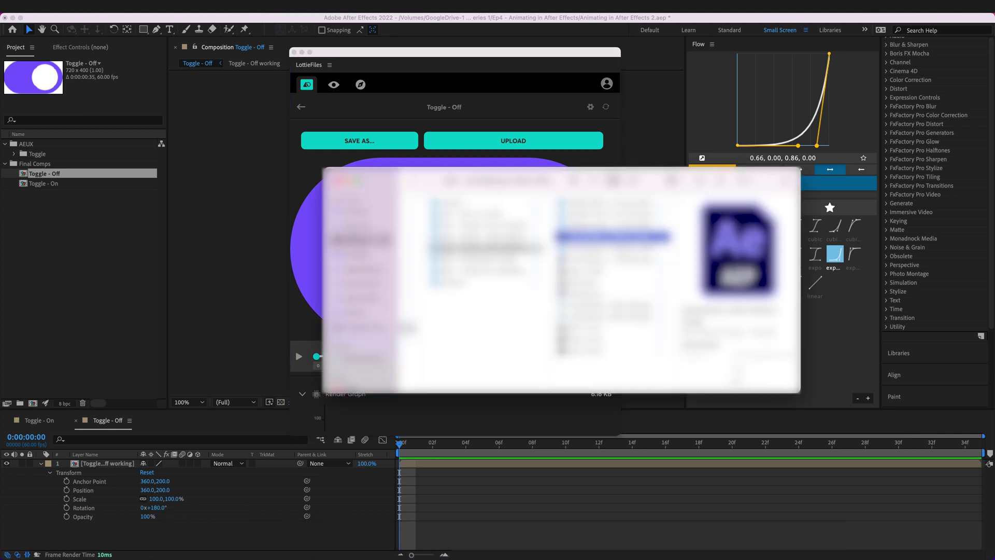
pyautogui.click(360, 254)
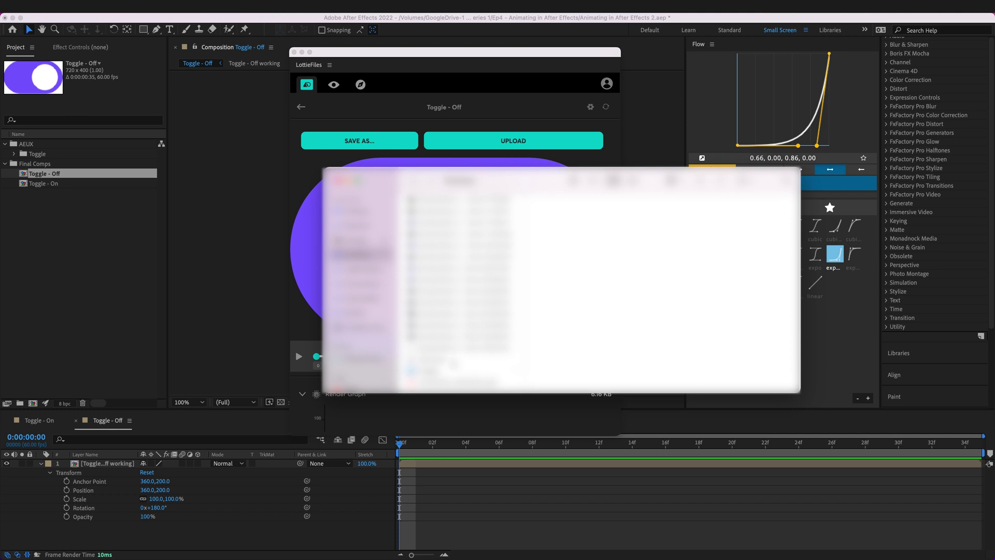
pyautogui.click(461, 370)
pyautogui.click(581, 202)
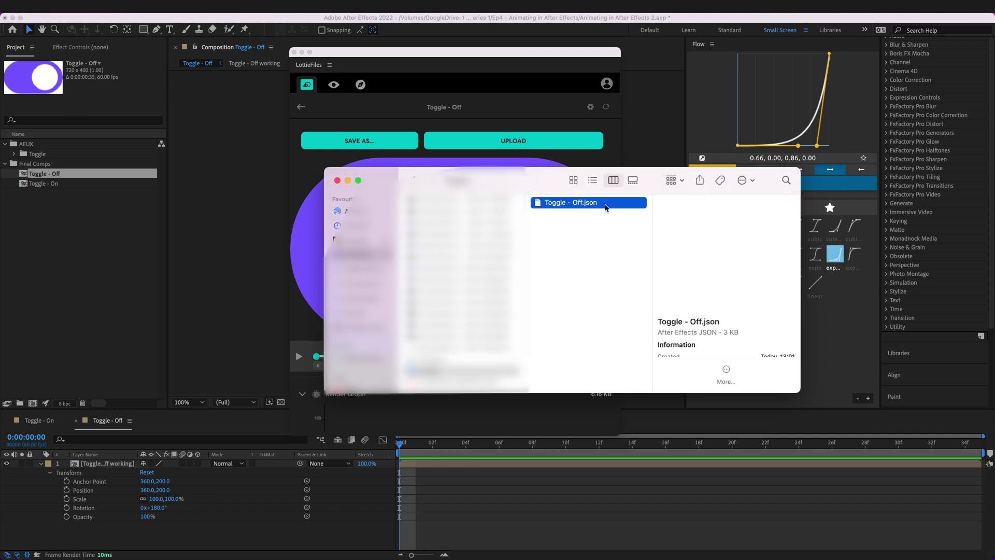
pyautogui.rightClick(589, 202)
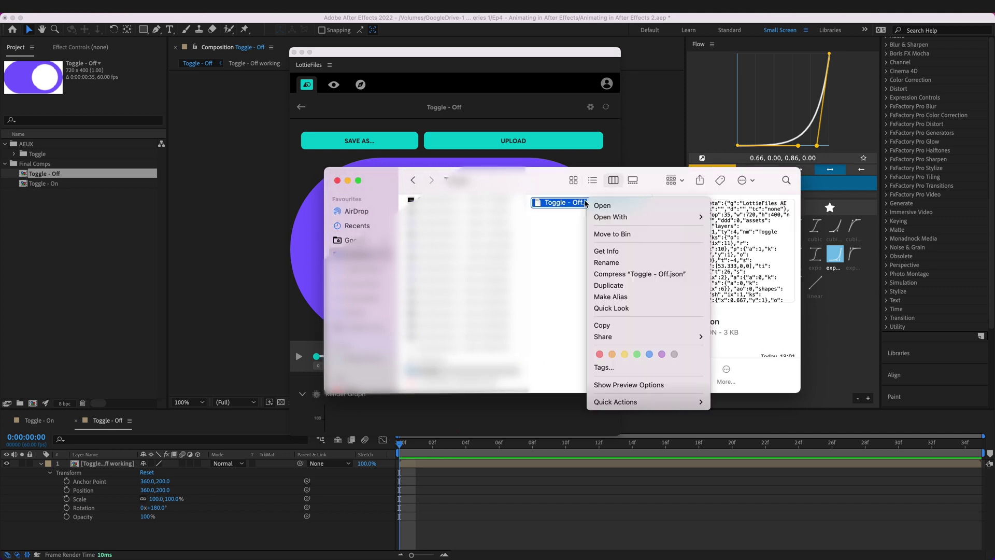
pyautogui.moveTo(673, 217)
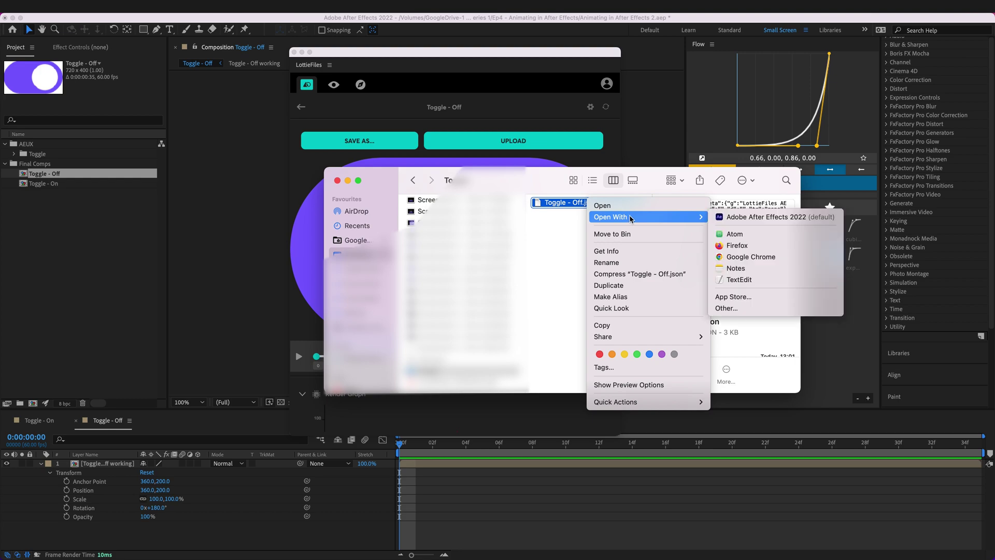
pyautogui.click(777, 279)
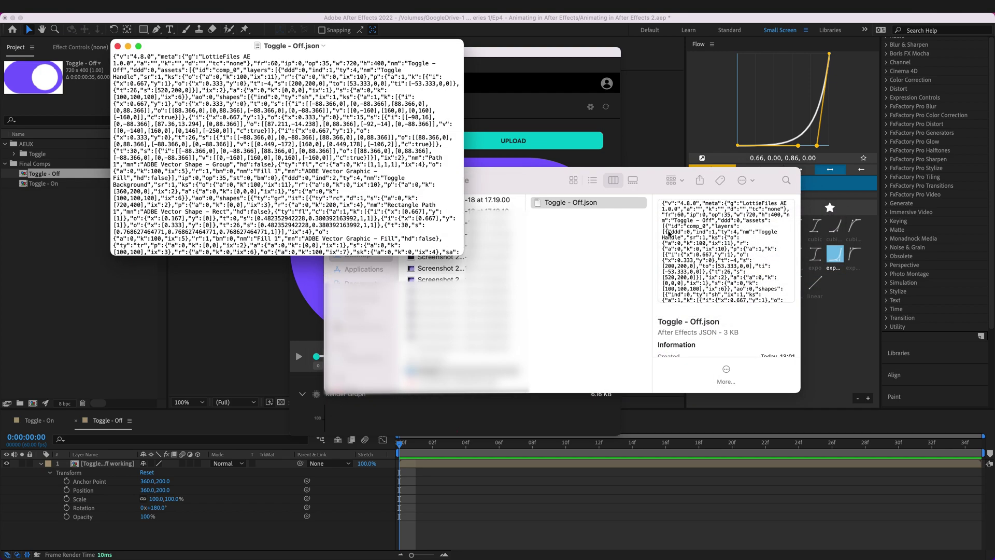
# Enlarge the TextEdit window and select all the Toggle - Off JSON text to inspect it.
pyautogui.moveTo(466, 257); pyautogui.dragTo(740, 402)
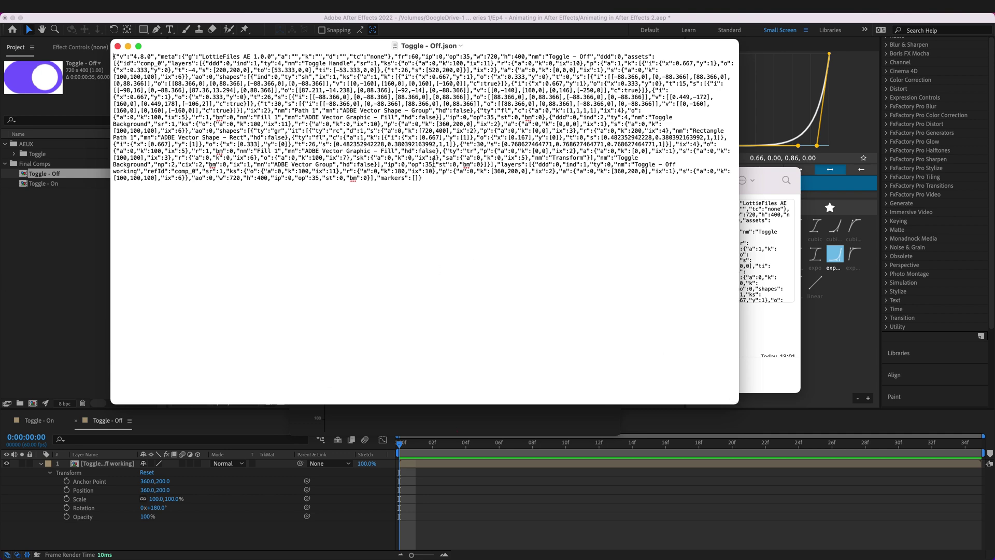
pyautogui.moveTo(458, 179); pyautogui.dragTo(114, 55)
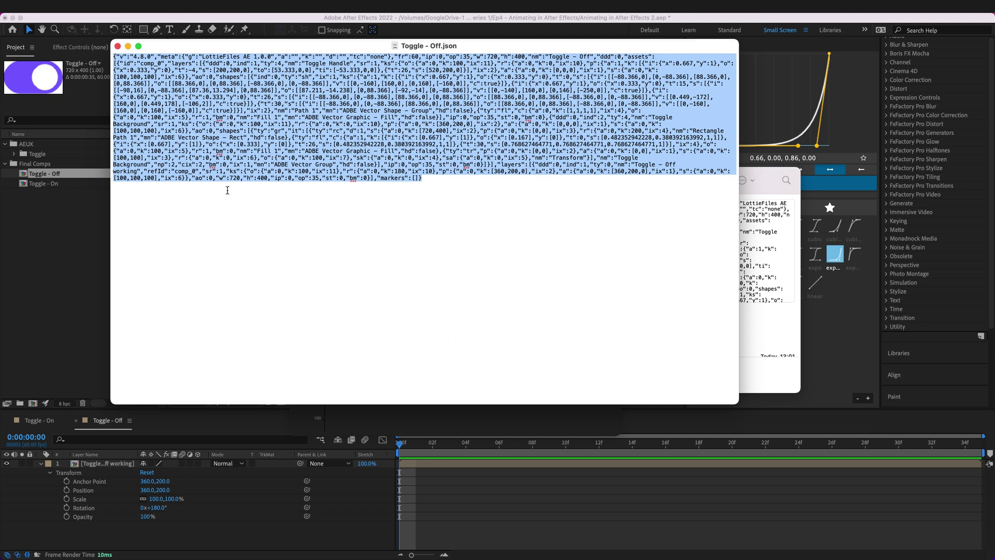
# Close the JSON file and check Toggle - Off.json's 3 KB size in Finder's preview pane.
pyautogui.click(118, 46)
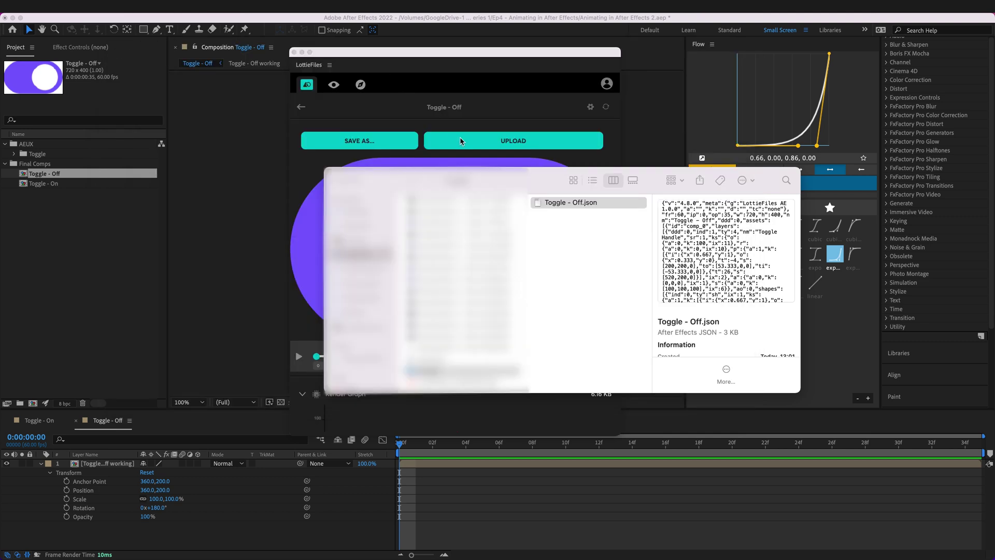
pyautogui.scroll(-1, 695, 299)
pyautogui.moveTo(738, 332); pyautogui.dragTo(727, 335)
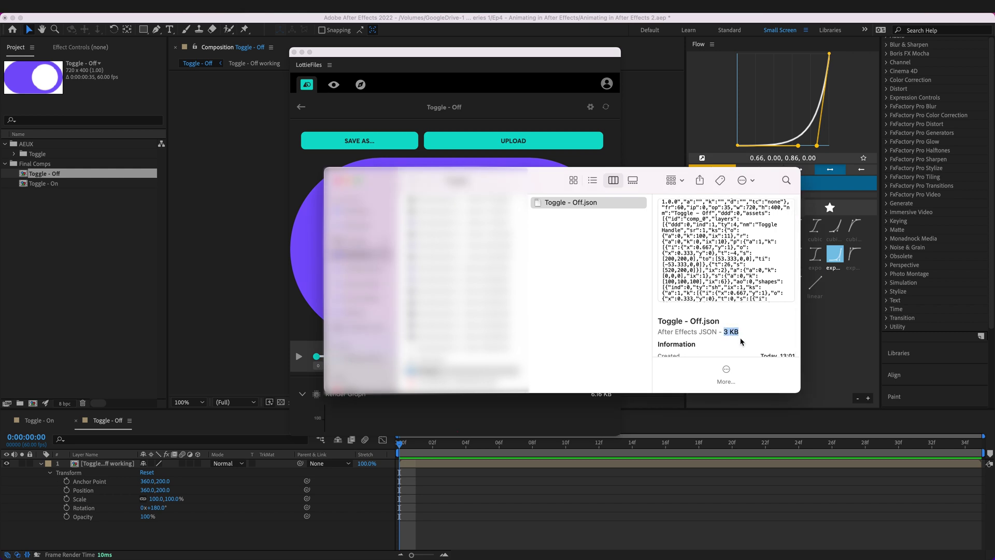
pyautogui.scroll(2, 732, 270)
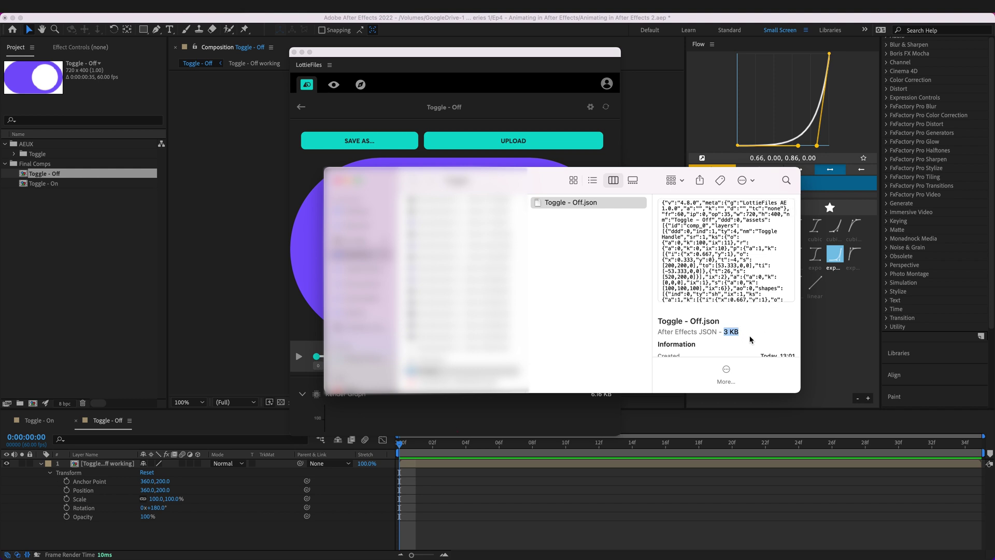
pyautogui.scroll(-1, 741, 338)
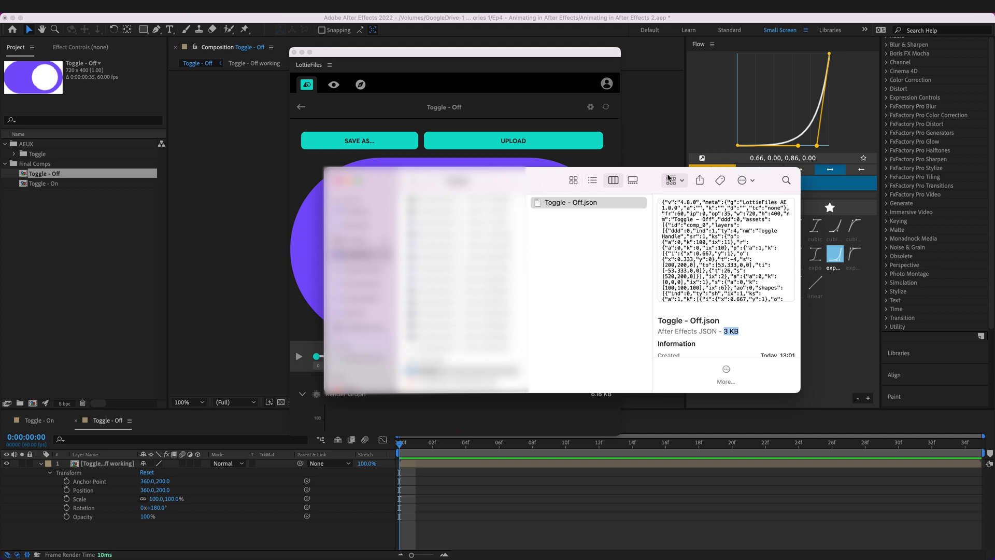
# Drag the Finder window aside to uncover the After Effects preview and timeline.
pyautogui.moveTo(552, 181); pyautogui.dragTo(513, 377)
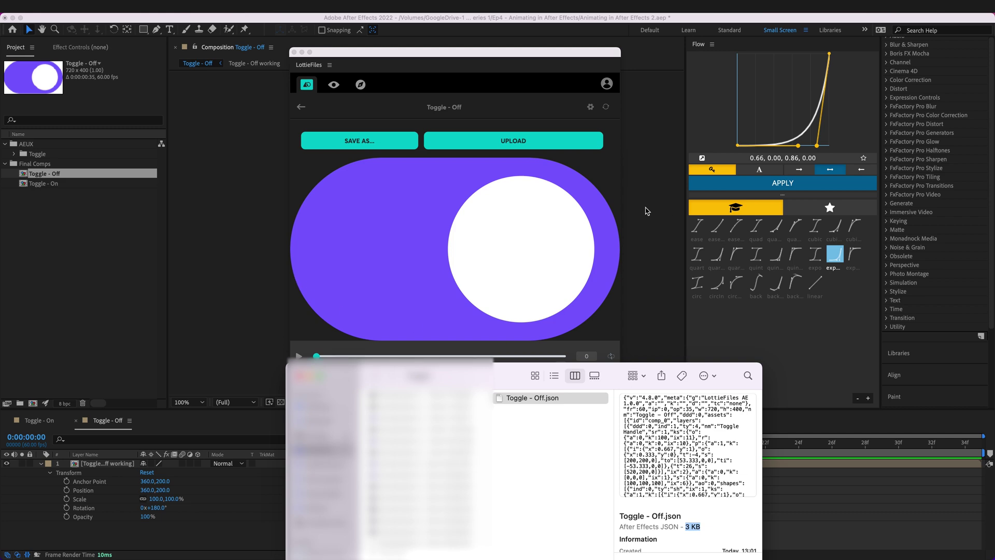
pyautogui.moveTo(523, 382); pyautogui.dragTo(546, 357)
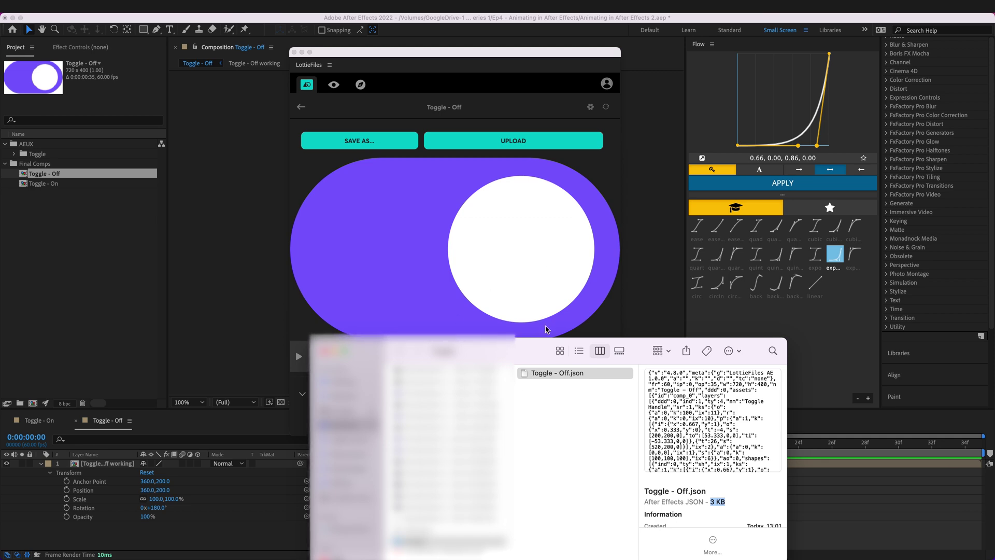
pyautogui.moveTo(526, 346); pyautogui.dragTo(515, 221)
# Back in After Effects, open Toggle - On in the LottieFiles panel and save it as Lottie JSON in the Toggle folder.
pyautogui.click(460, 205)
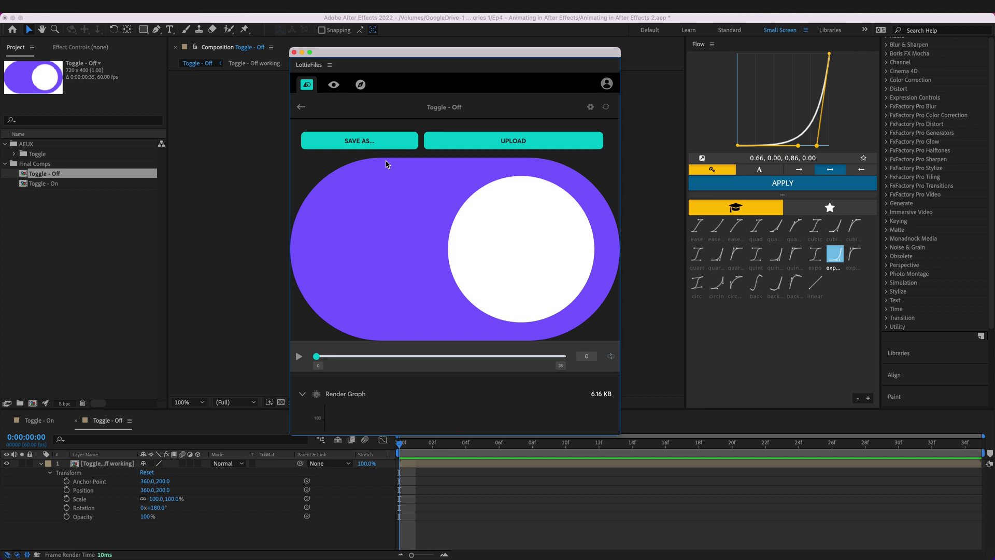
pyautogui.click(301, 106)
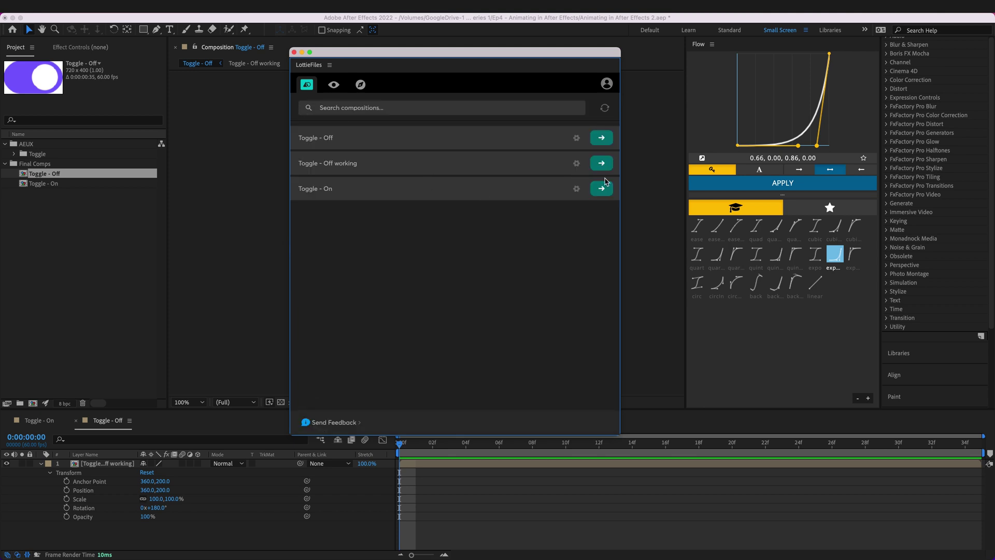
pyautogui.click(601, 188)
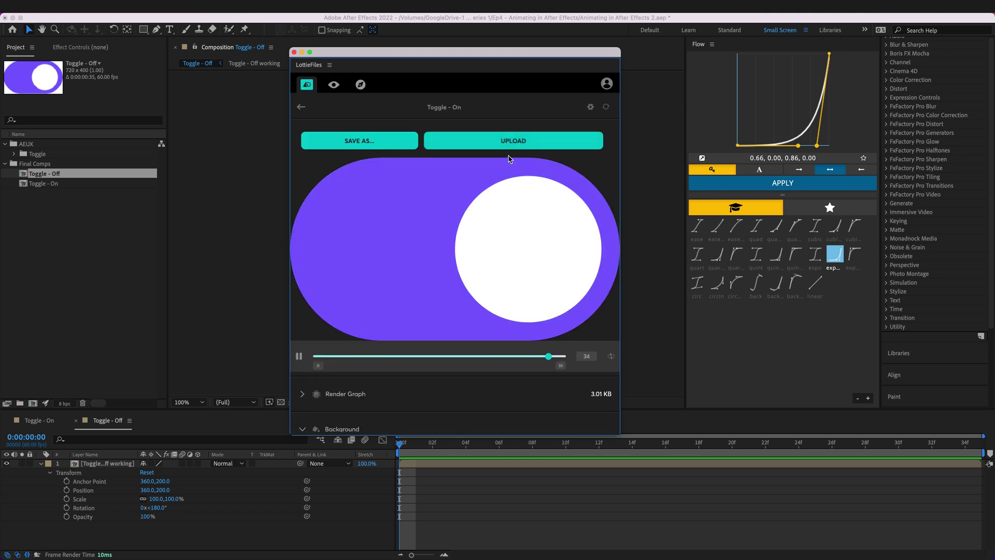
pyautogui.click(356, 147)
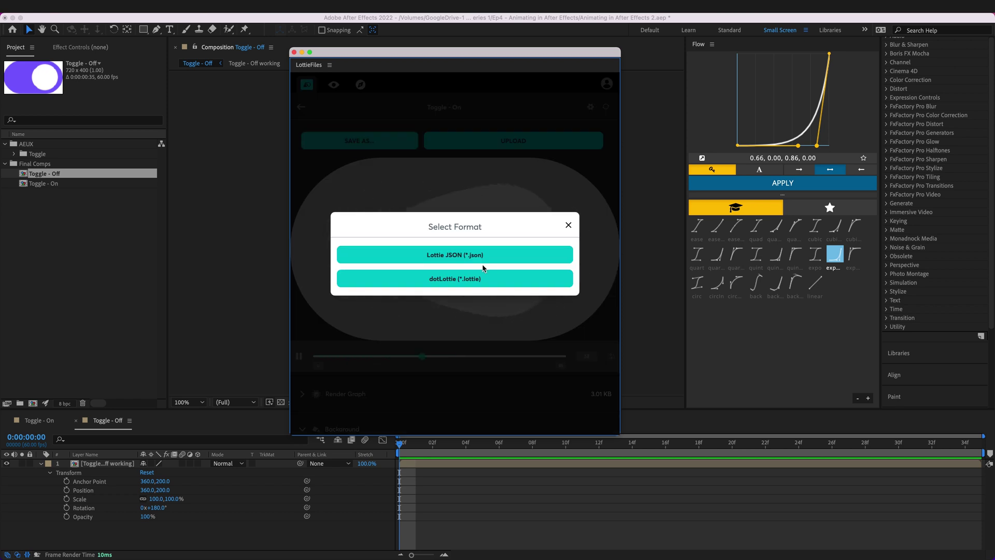
pyautogui.click(471, 255)
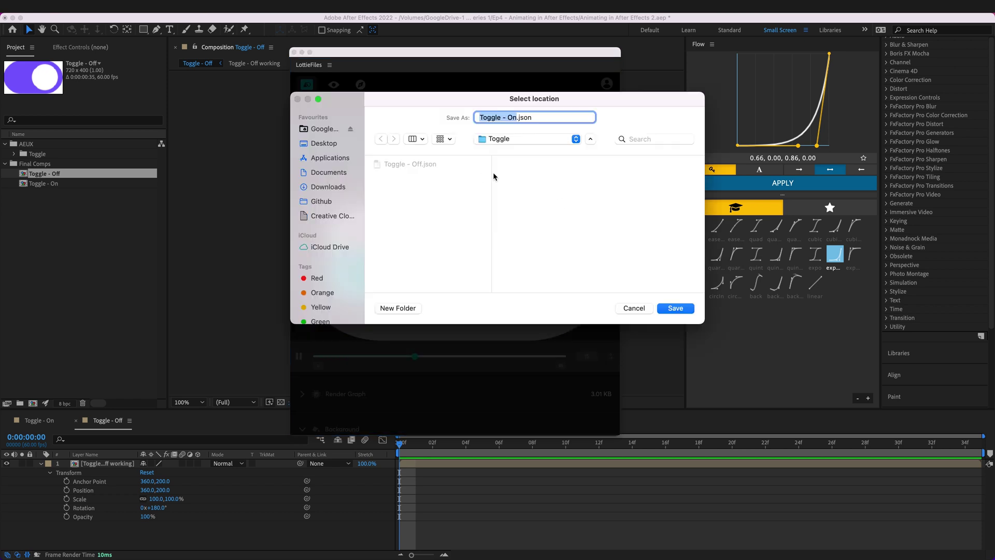
pyautogui.click(676, 308)
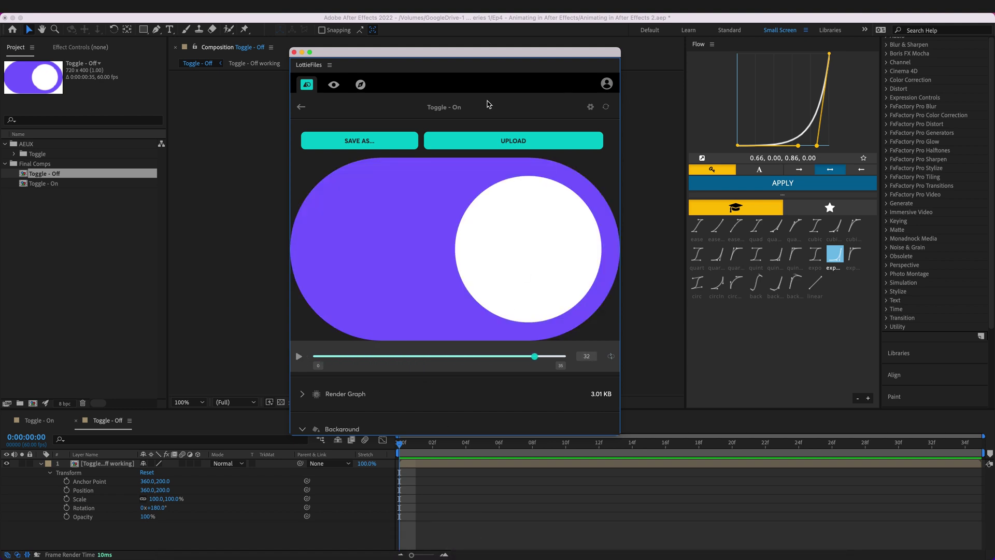
# In Chrome, close the plugin tab and go to the LottieFiles Preview page under Design.
pyautogui.click(228, 550)
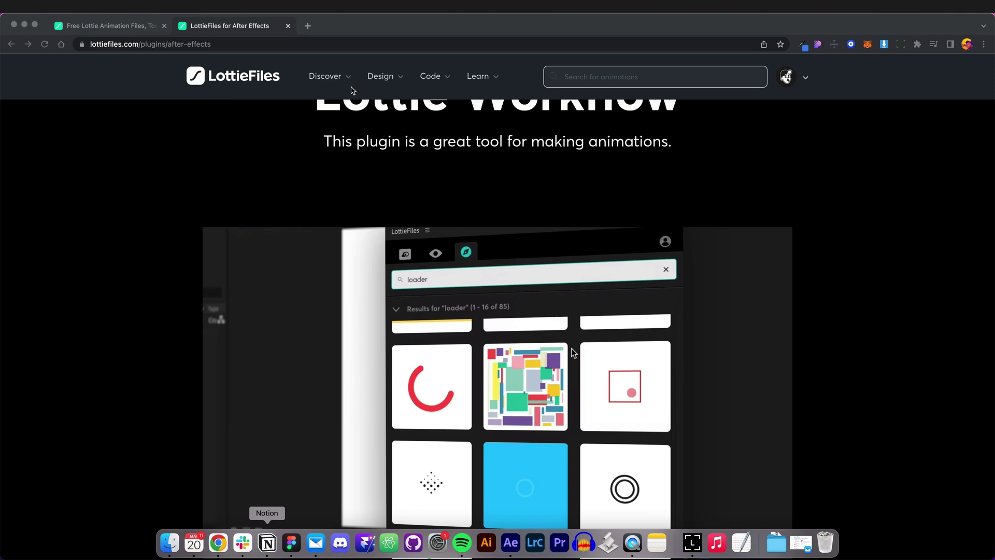
pyautogui.click(290, 26)
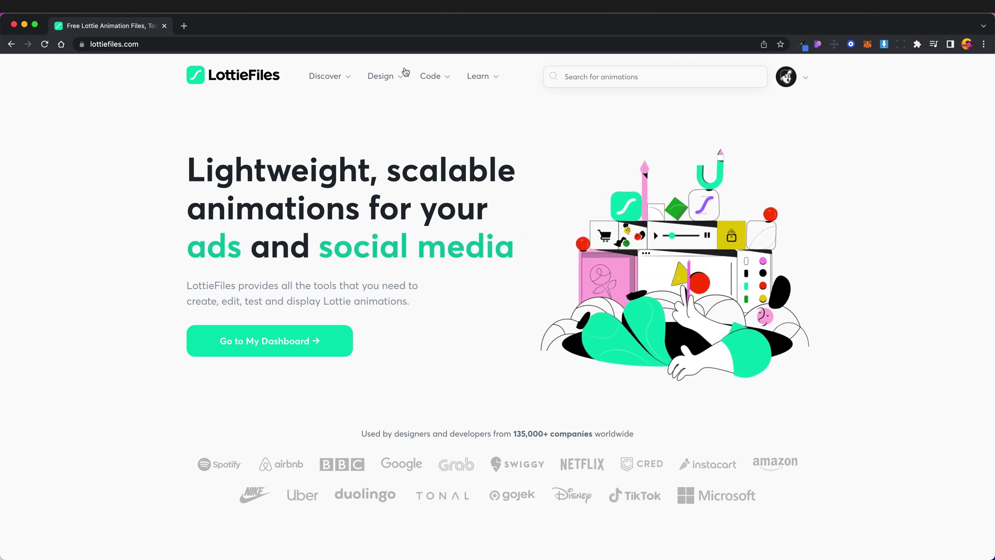
pyautogui.moveTo(399, 78)
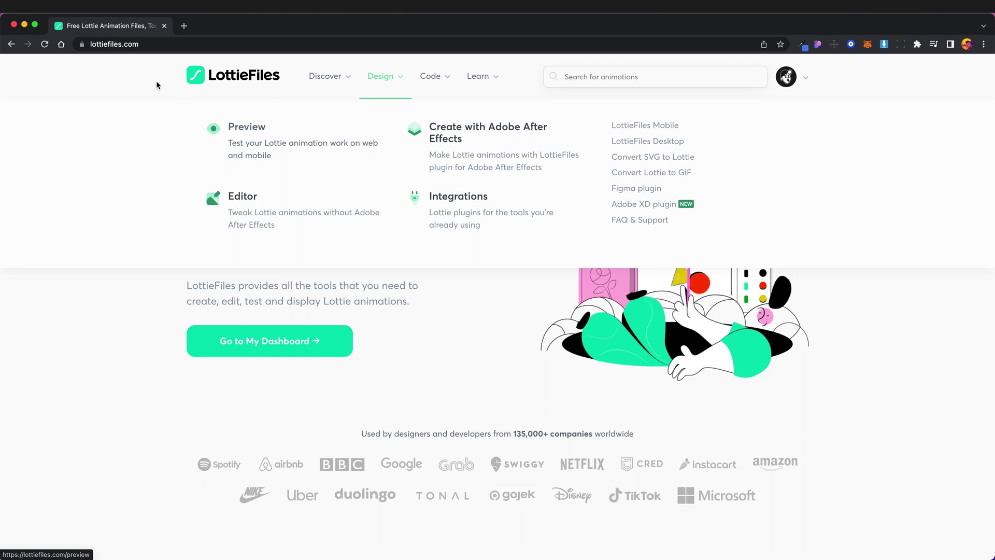
pyautogui.moveTo(368, 79)
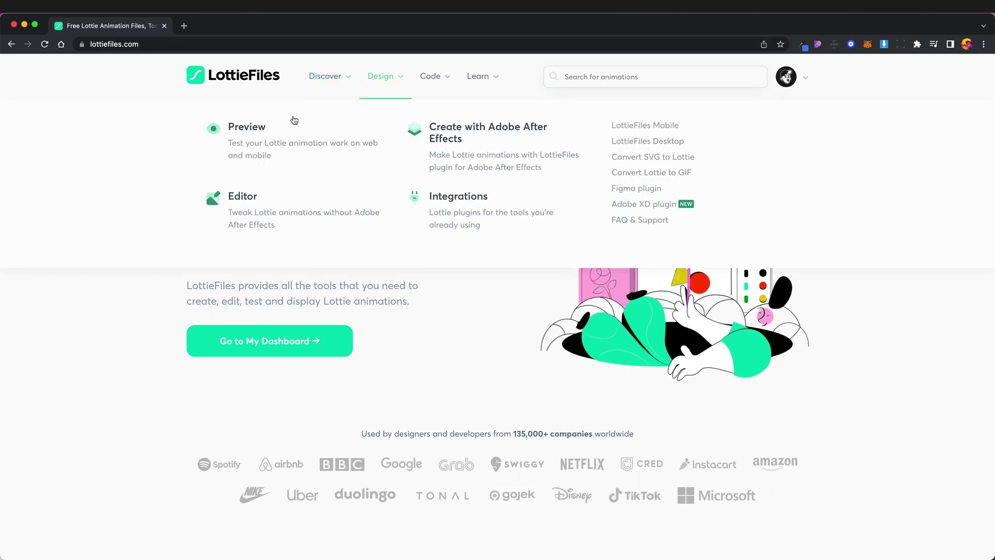
pyautogui.click(254, 129)
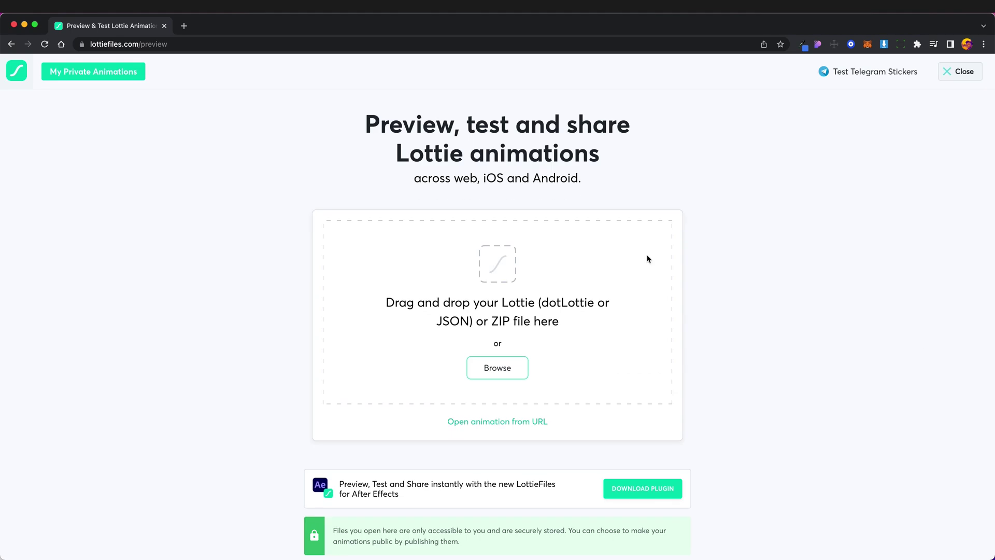
# Drag Toggle - On.json from Finder onto the preview drop zone to upload it.
pyautogui.click(167, 540)
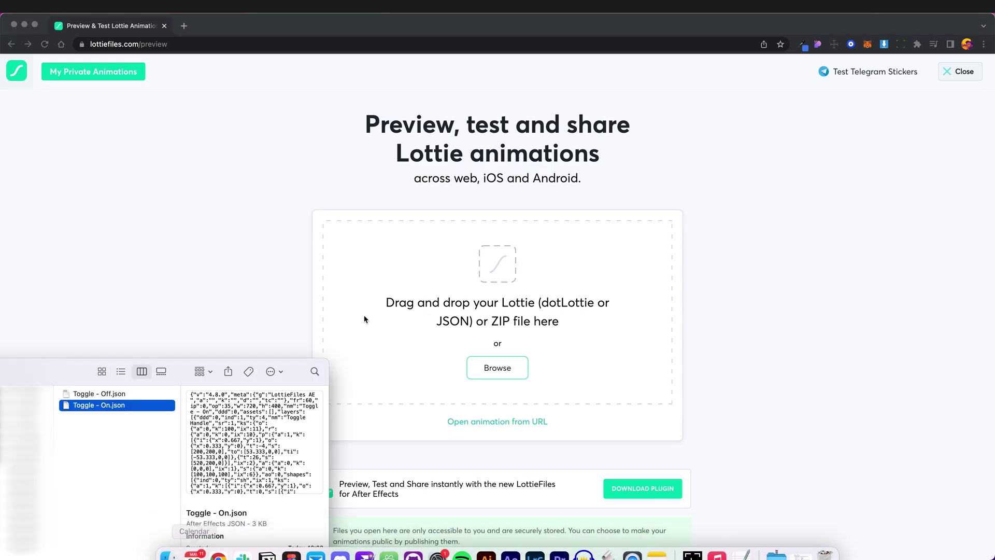
pyautogui.moveTo(73, 371); pyautogui.dragTo(150, 174)
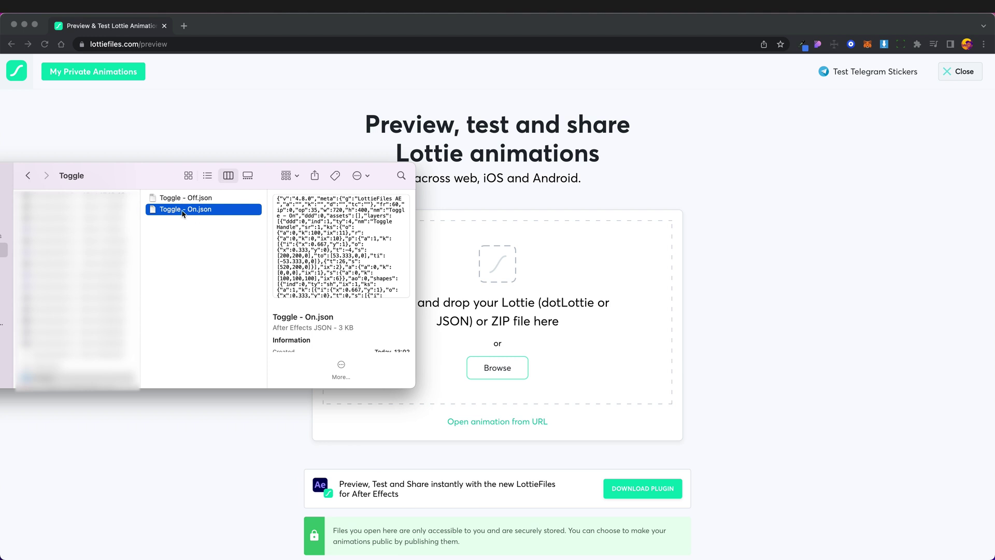
pyautogui.moveTo(182, 213); pyautogui.dragTo(529, 302)
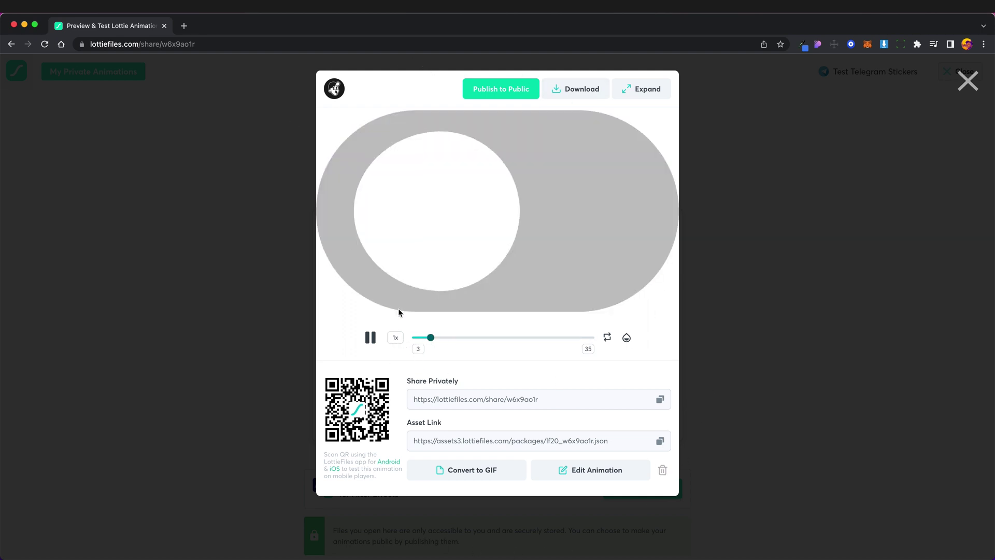
# Rewind the toggle preview to frame 0, then play it at 1.5x, 2x, 0.5x and back to 1x.
pyautogui.click(370, 337)
pyautogui.moveTo(505, 338); pyautogui.dragTo(402, 345)
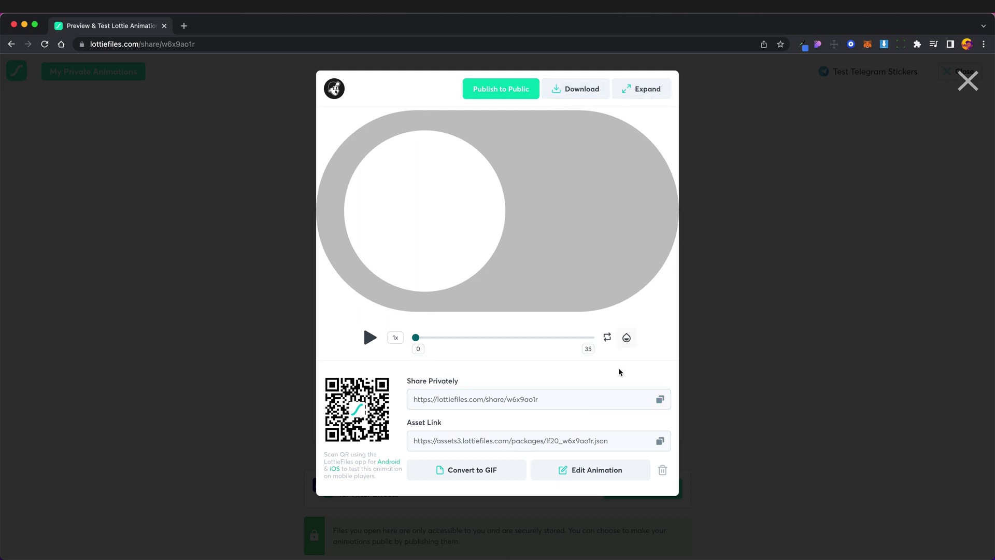
pyautogui.click(373, 338)
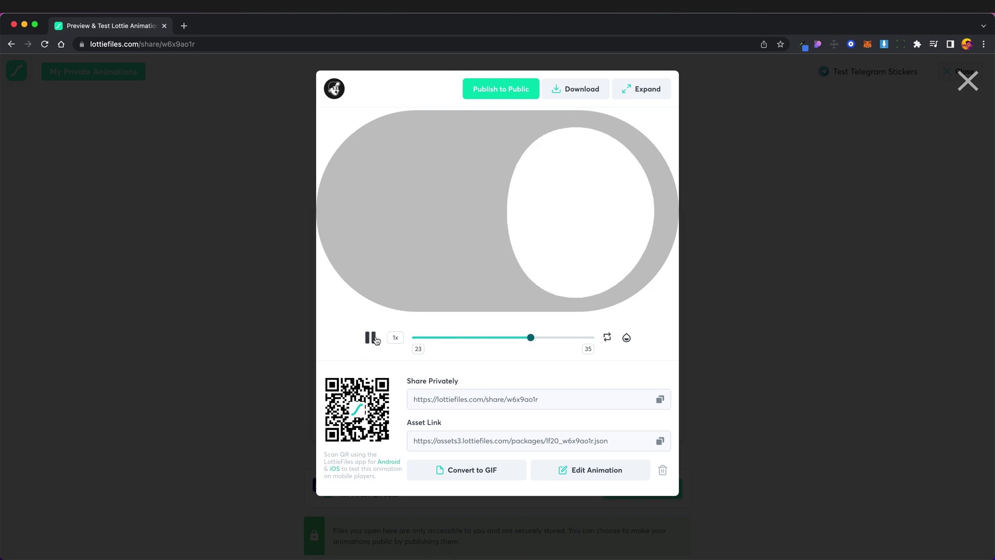
pyautogui.click(375, 339)
pyautogui.click(395, 337)
pyautogui.click(371, 337)
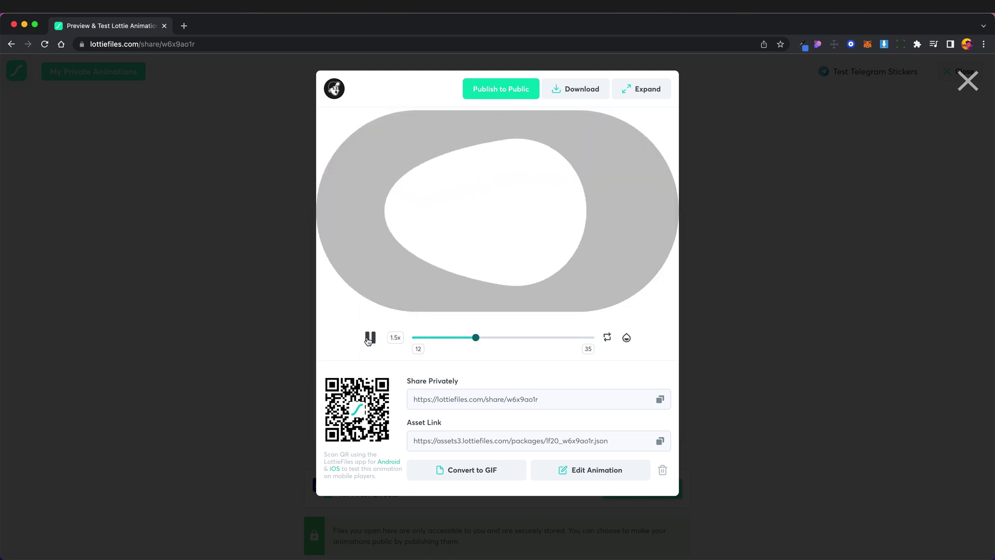
pyautogui.click(396, 340)
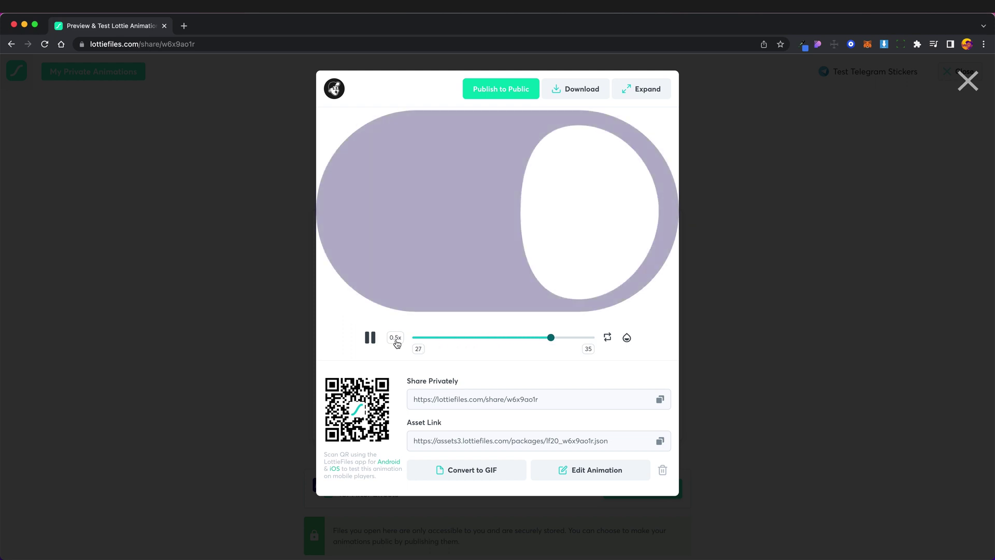
pyautogui.click(395, 339)
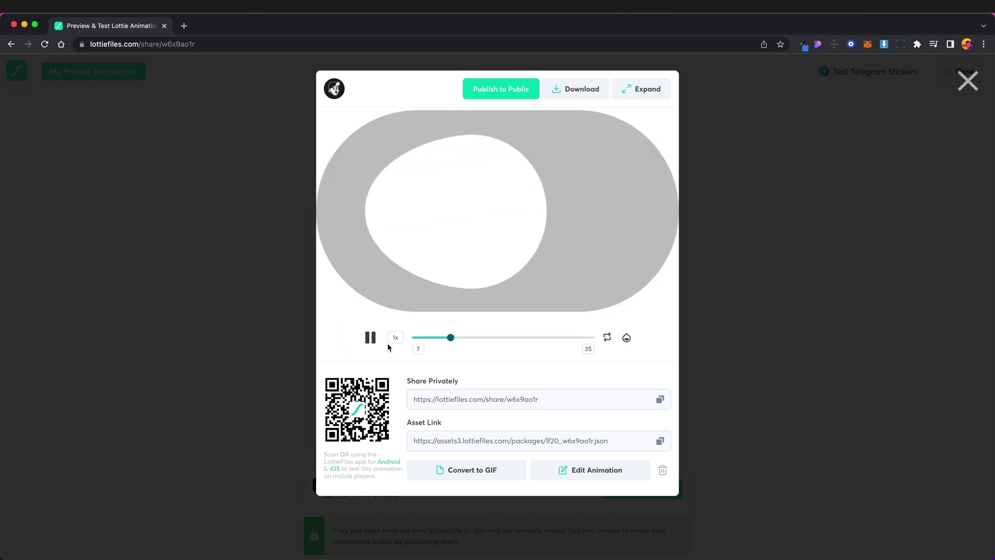
# Pause the preview, rewind it to frame 0, and scrub through frames 2, 15 and 25.
pyautogui.click(375, 342)
pyautogui.moveTo(508, 340); pyautogui.dragTo(410, 345)
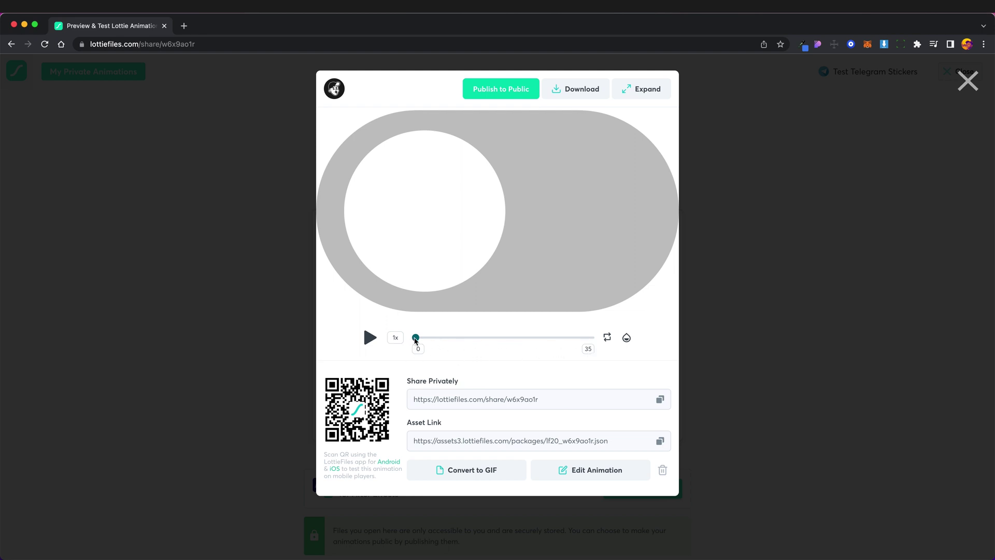
pyautogui.moveTo(414, 339); pyautogui.dragTo(488, 337)
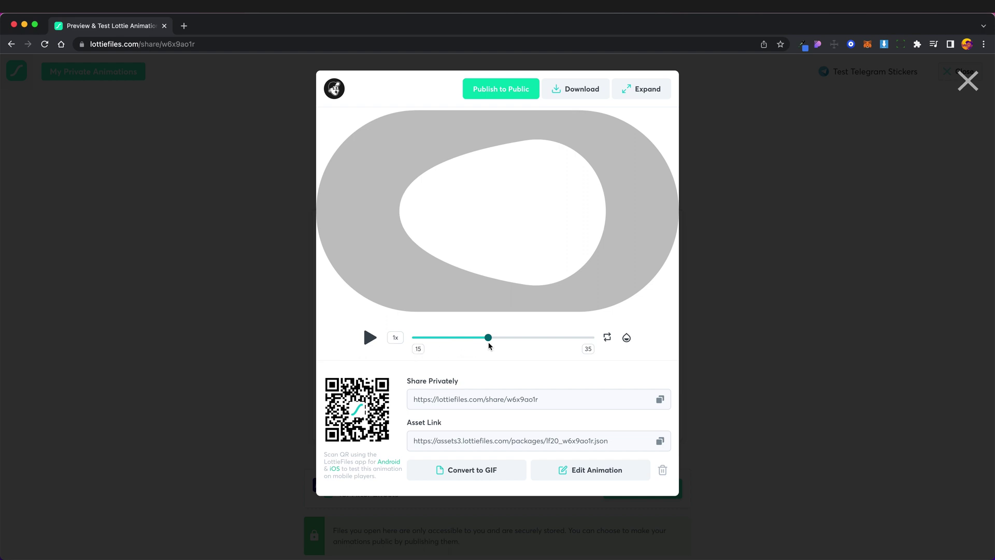
pyautogui.moveTo(489, 342); pyautogui.dragTo(368, 344)
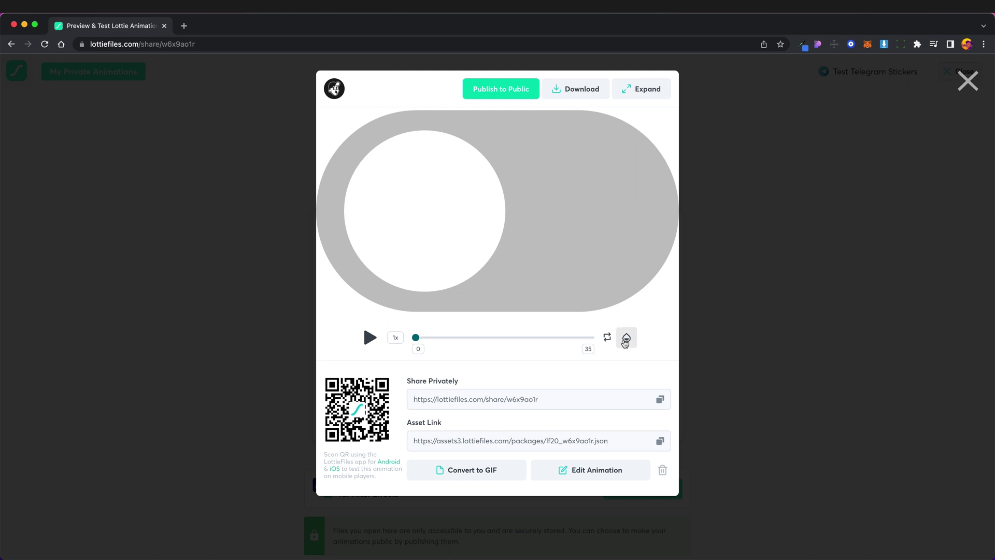
pyautogui.click(625, 339)
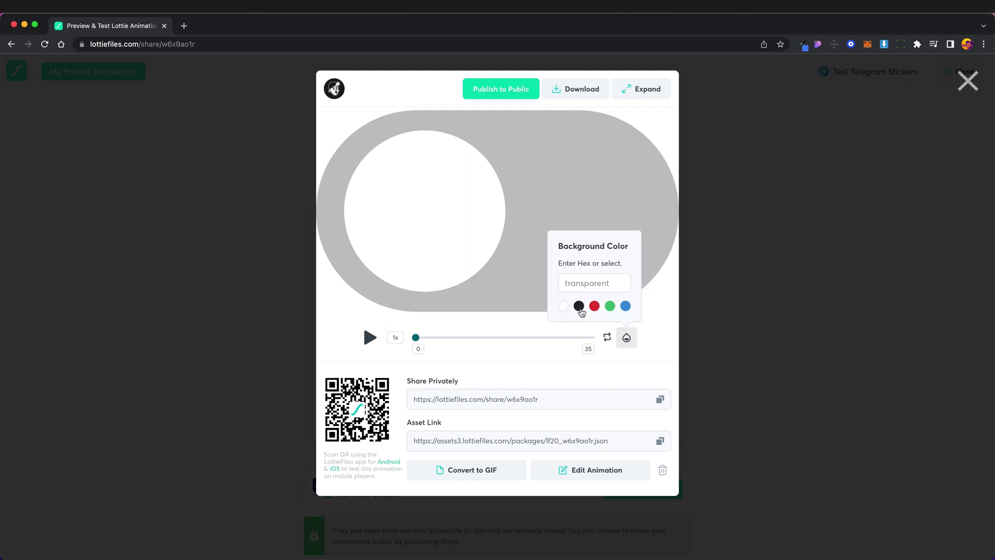
pyautogui.click(579, 306)
pyautogui.click(609, 306)
pyautogui.click(625, 305)
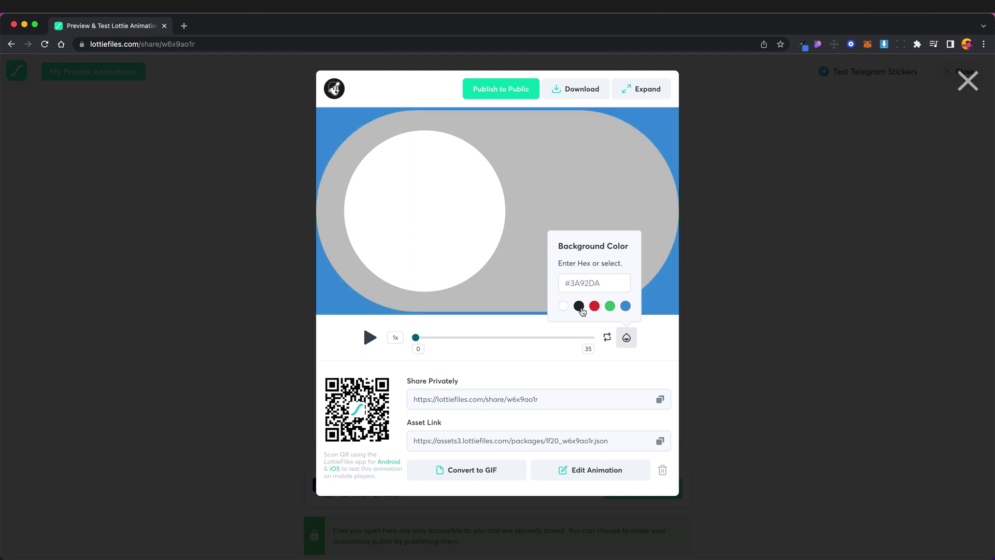
pyautogui.click(563, 306)
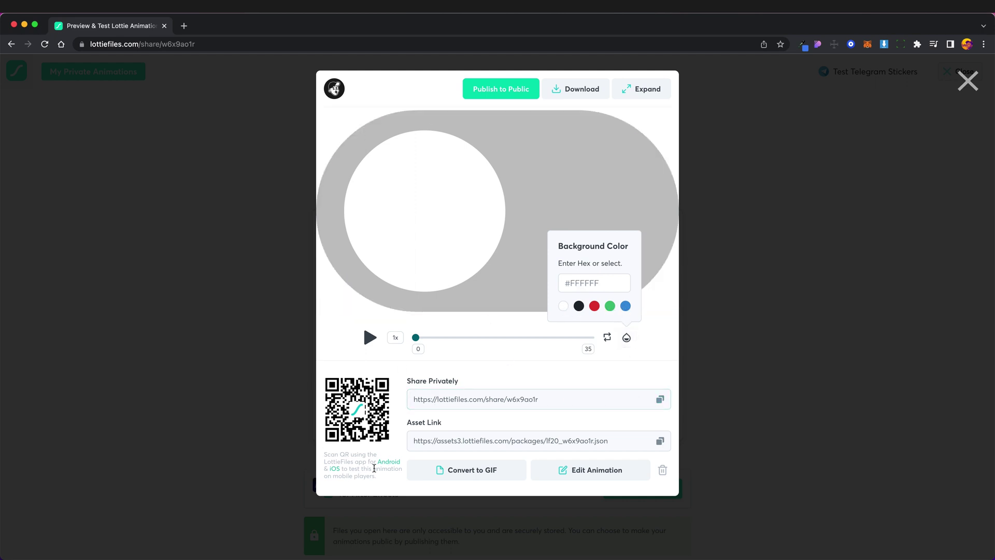
pyautogui.click(662, 347)
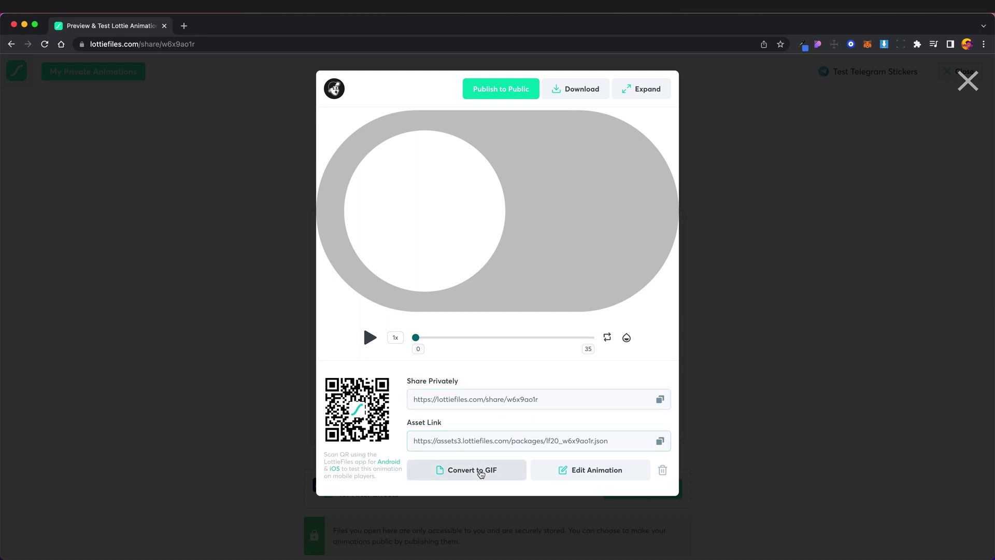
pyautogui.click(480, 472)
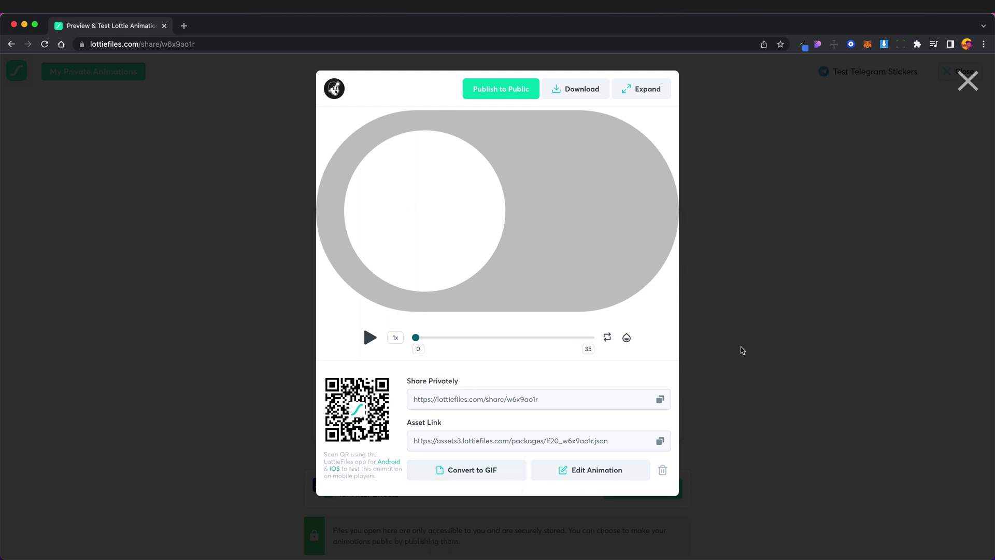
# Copy the private share link and scrub the toggle preview to frame 11.
pyautogui.click(660, 399)
pyautogui.moveTo(418, 337); pyautogui.dragTo(592, 342)
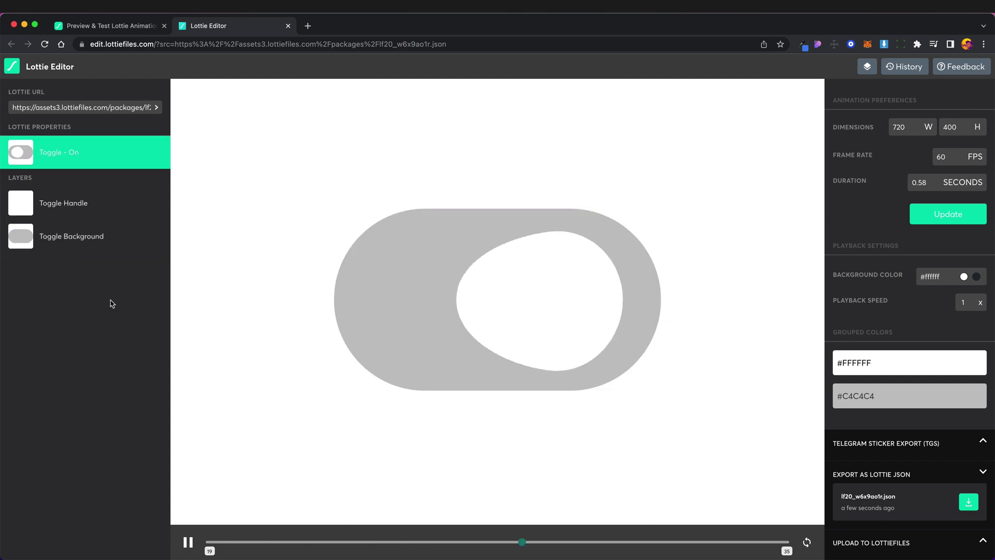
pyautogui.click(188, 541)
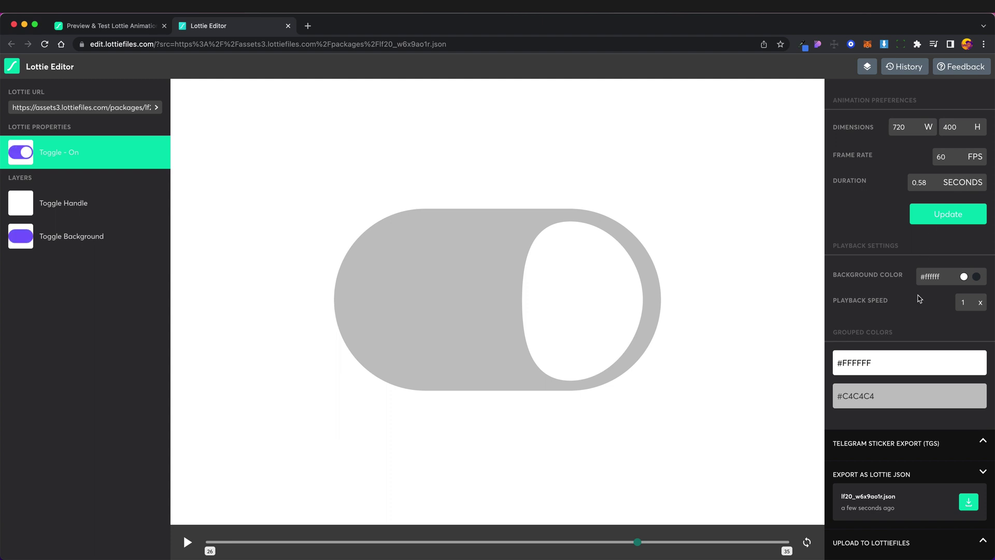
pyautogui.click(976, 276)
pyautogui.click(963, 276)
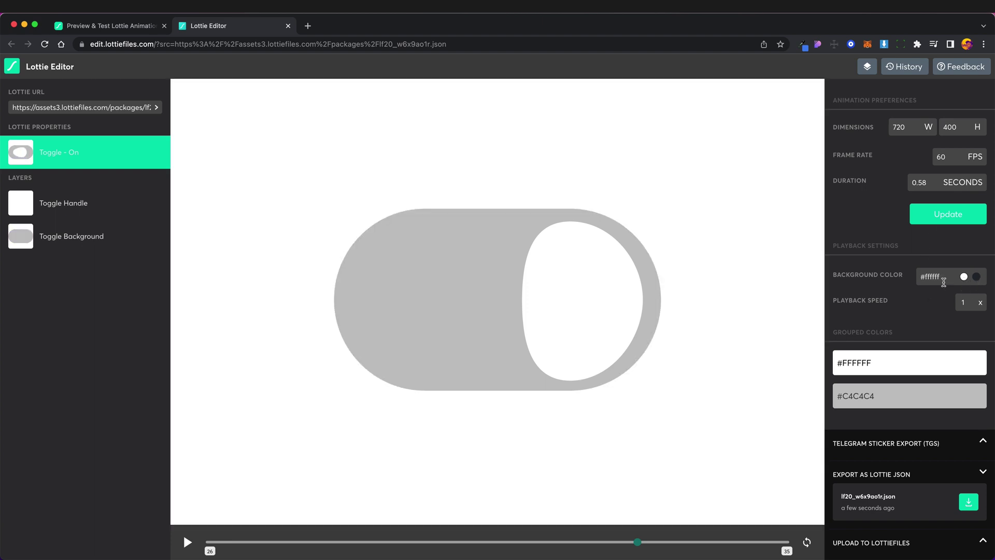
pyautogui.moveTo(943, 282); pyautogui.dragTo(916, 280)
pyautogui.click(925, 278)
pyautogui.doubleClick(925, 277)
pyautogui.write('456789')
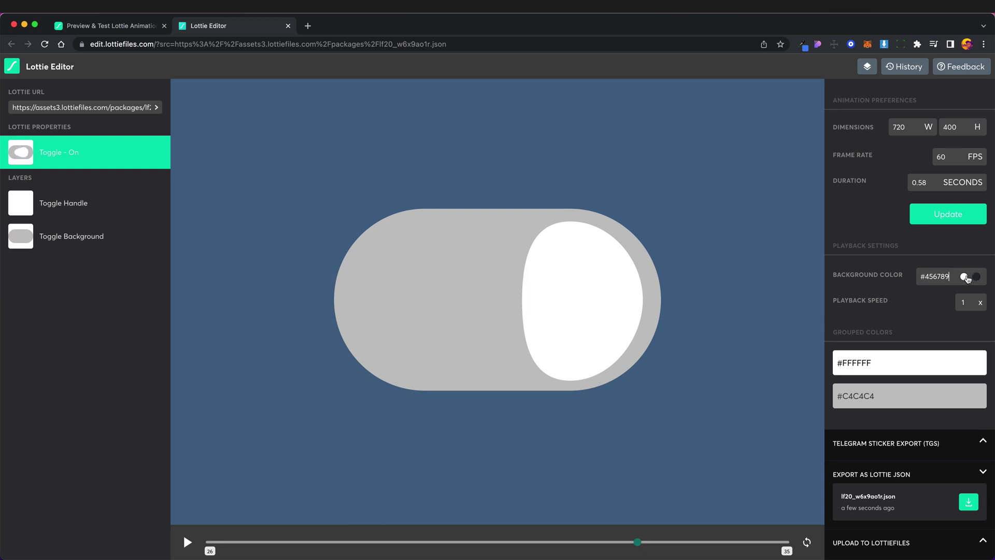
pyautogui.click(969, 277)
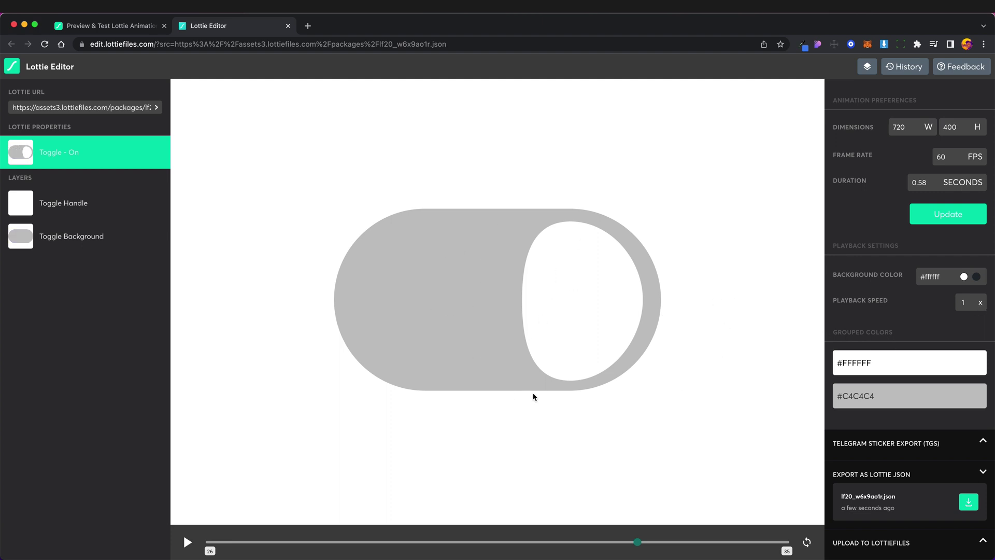
# Change the handle's #FFFFFF colour to purple #BD10E0, then play and pause at frame 19.
pyautogui.click(892, 367)
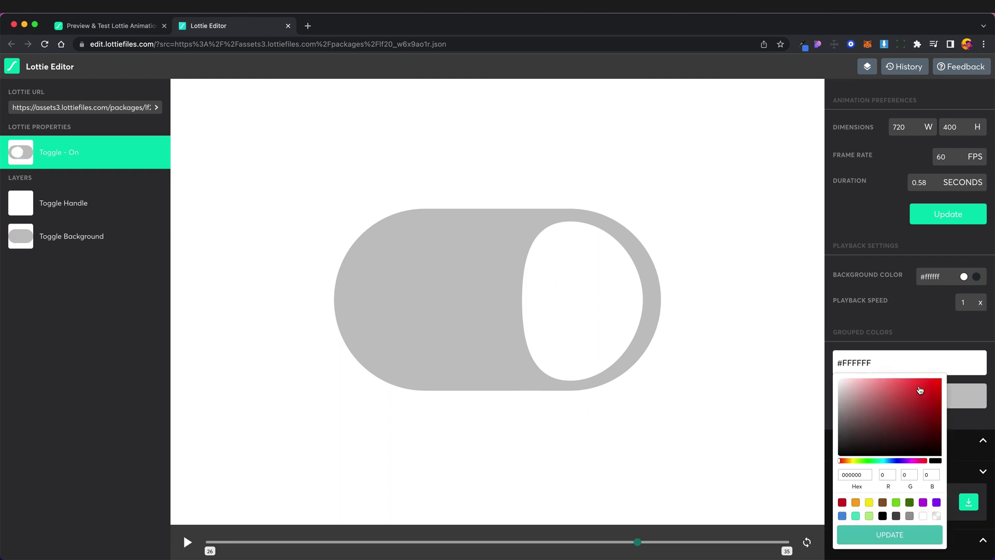
pyautogui.click(923, 504)
pyautogui.click(920, 533)
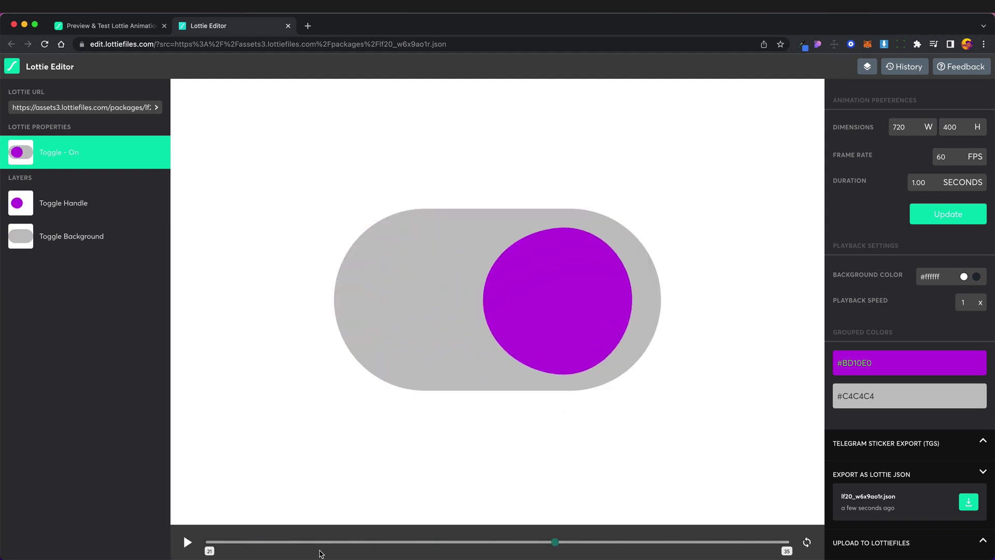
pyautogui.click(182, 544)
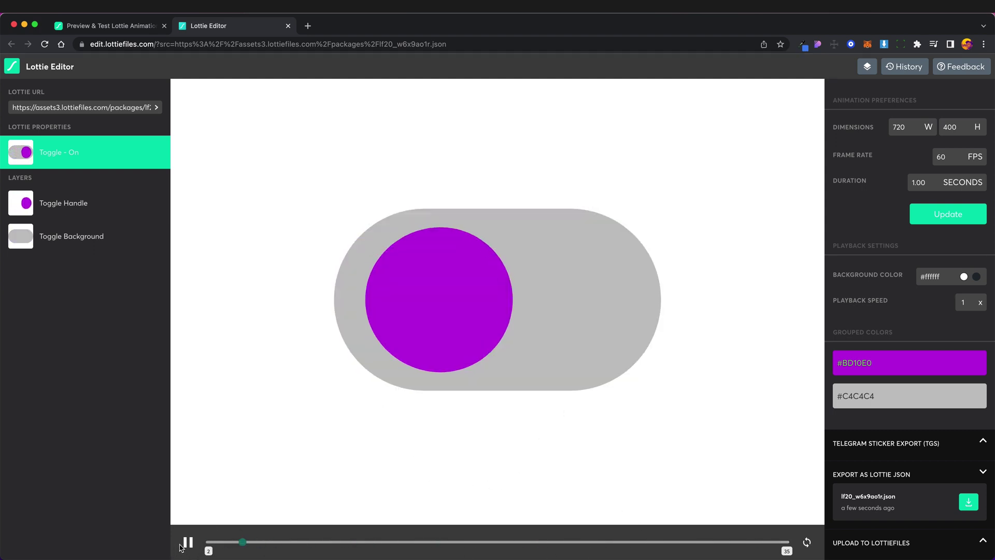
pyautogui.click(182, 544)
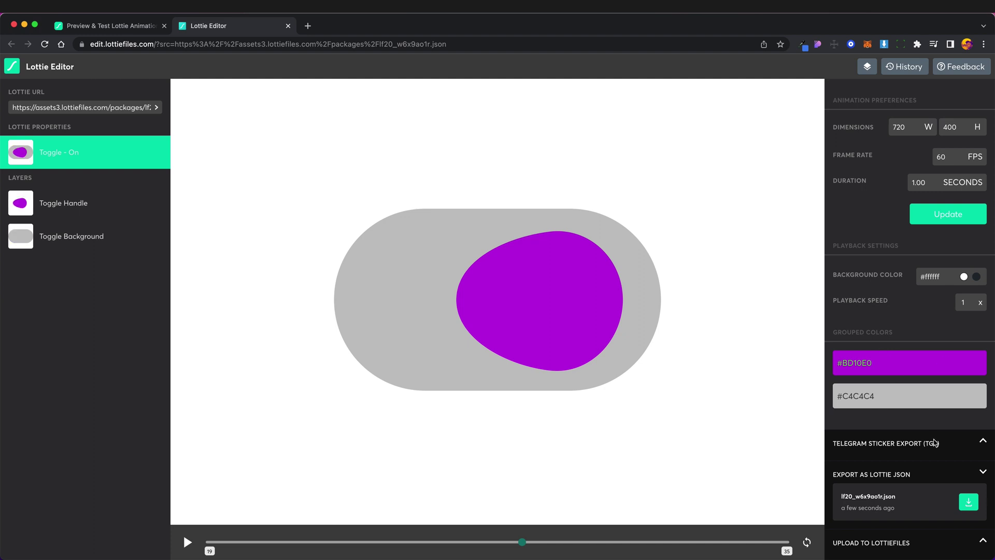
# Change the handle colour from #BD10E0 back to white #FFFFFF and apply it.
pyautogui.click(917, 367)
pyautogui.moveTo(858, 429); pyautogui.dragTo(804, 361)
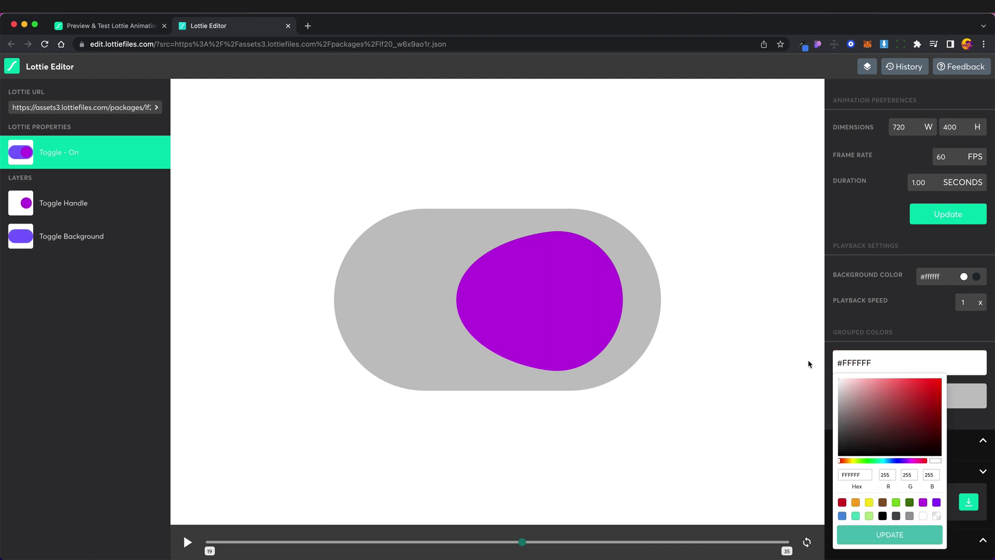
pyautogui.click(907, 535)
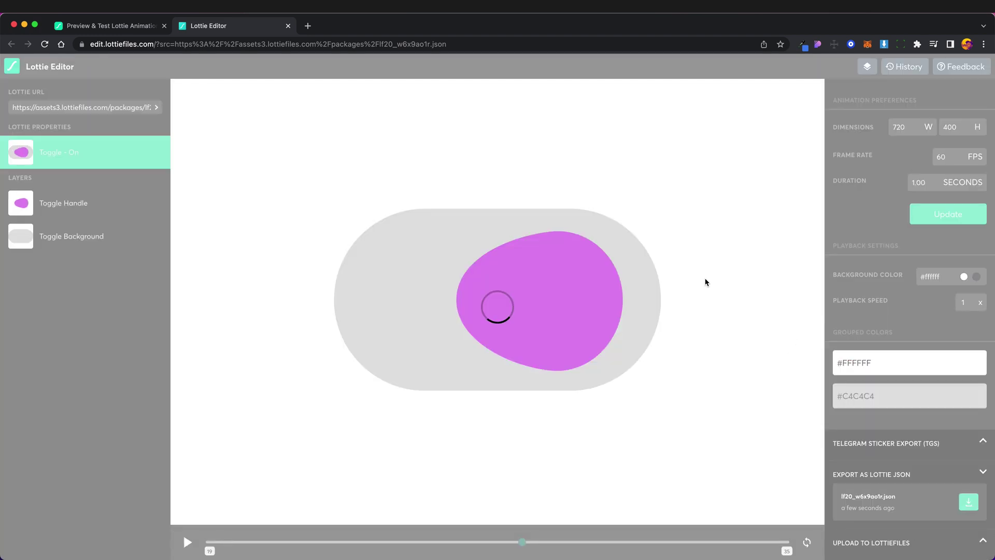